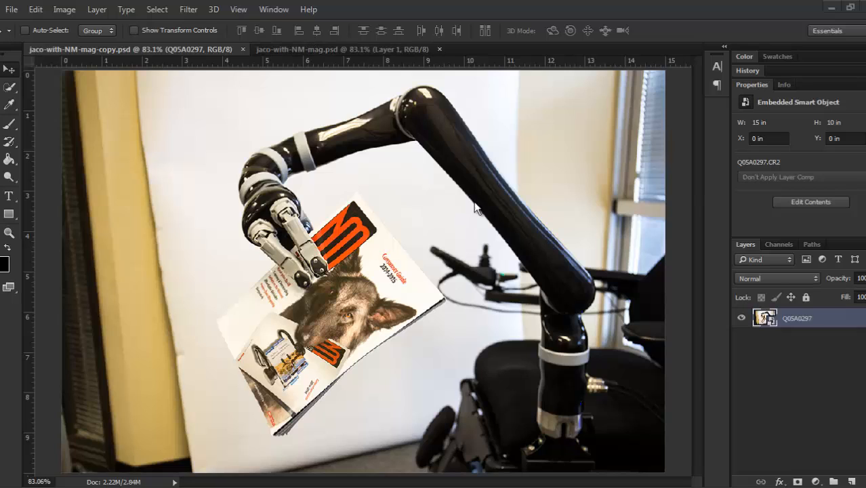
- Look at the finished composite in jaco-with-NM-mag.psd and return to the jaco-with-NM-mag-copy.psd document
{"action": "left_click", "coordinate": [314, 51]}
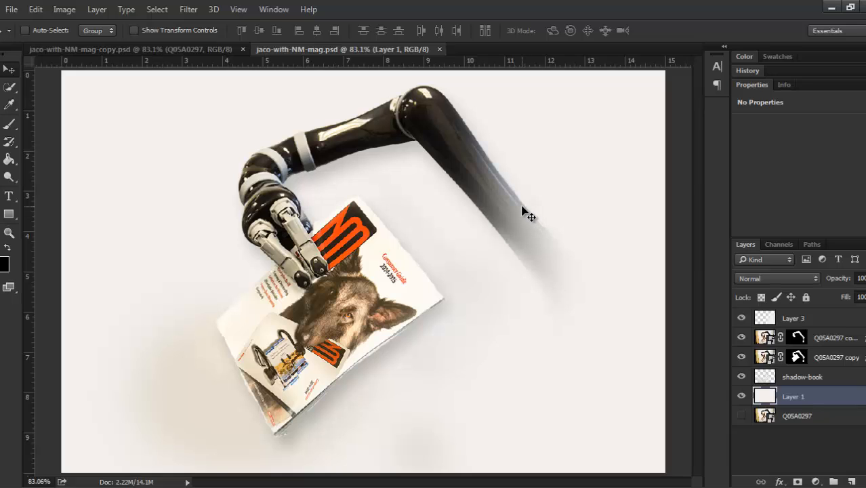
{"action": "left_click", "coordinate": [116, 46]}
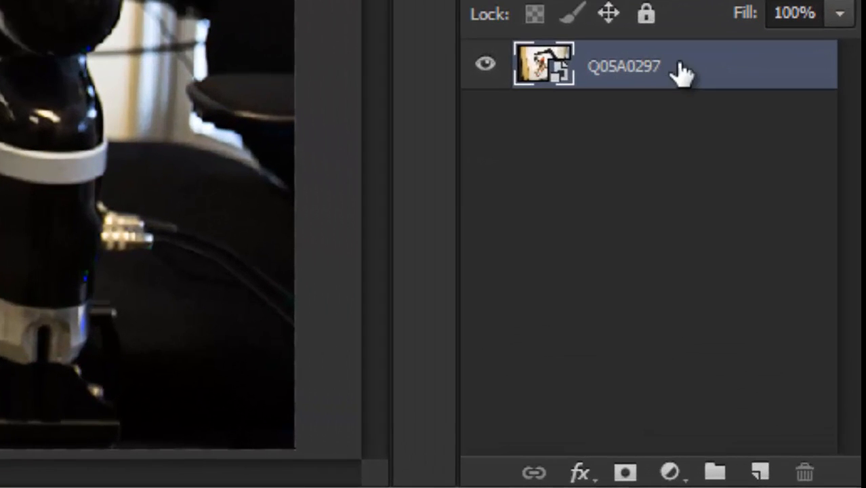
- Duplicate the Q05A0297 photo layer, hide the original, and make the copy the active layer
{"action": "left_click_drag", "start_coordinate": [820, 320], "coordinate": [829, 393]}
{"action": "left_click_drag", "start_coordinate": [705, 256], "coordinate": [755, 474]}
{"action": "left_click", "coordinate": [487, 113]}
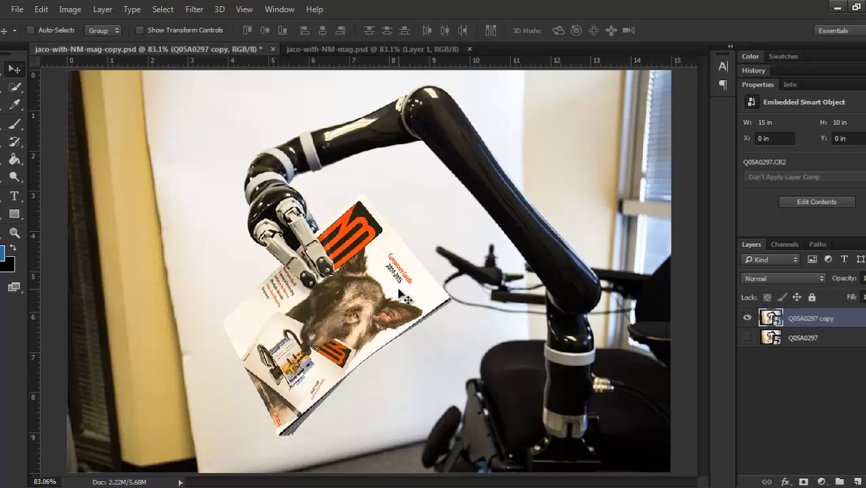
{"action": "left_click", "coordinate": [812, 345]}
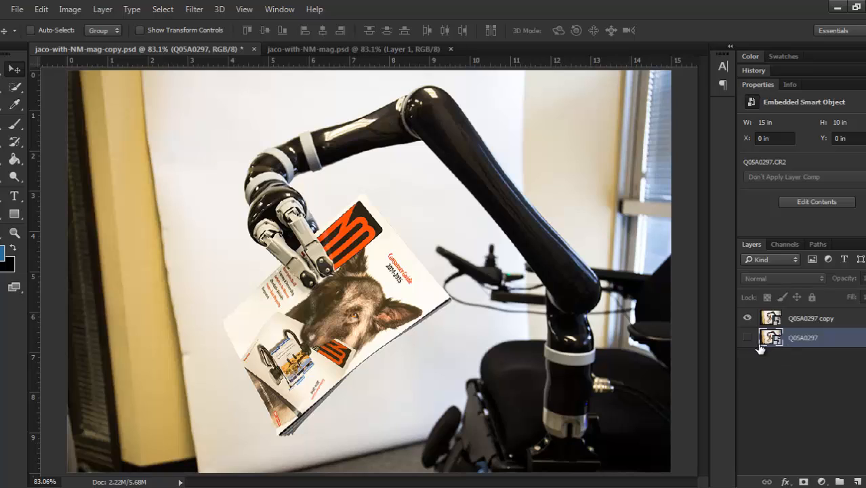
{"action": "left_click", "coordinate": [748, 338]}
{"action": "left_click", "coordinate": [748, 339]}
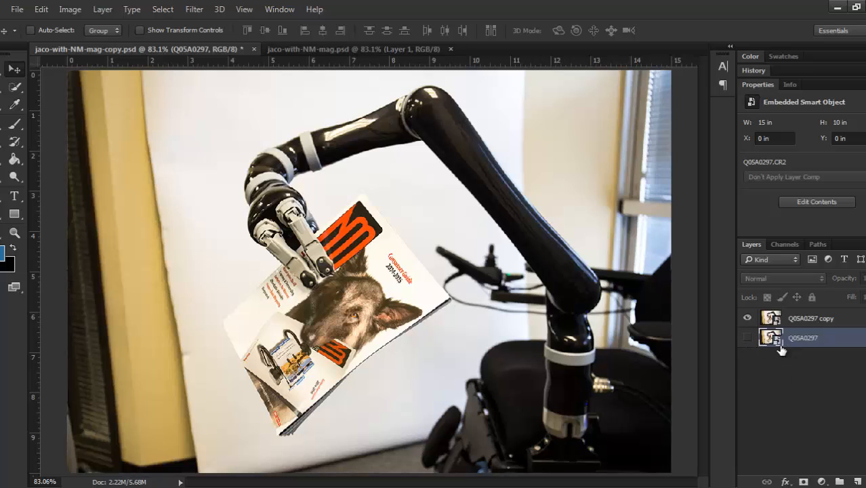
{"action": "left_click", "coordinate": [820, 324]}
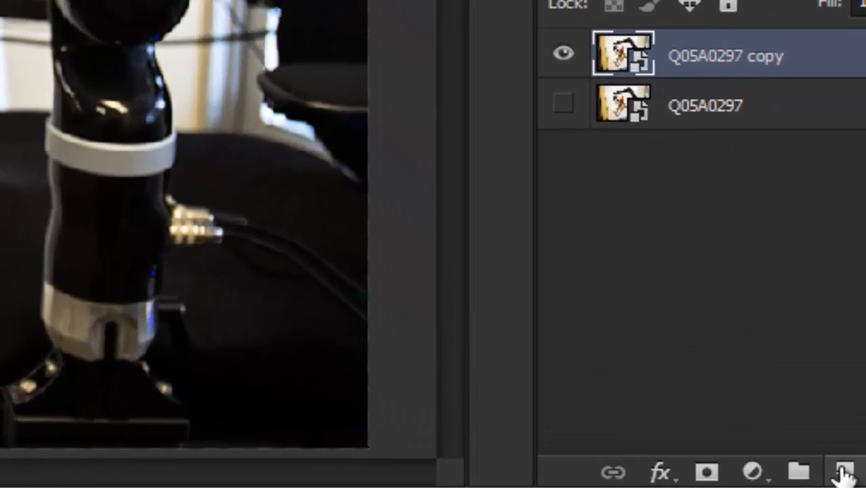
- Add a new layer beneath the Q05A0297 copy and fill it with an off-white sampled from the photo's backdrop
{"action": "left_click", "coordinate": [843, 471]}
{"action": "left_click_drag", "start_coordinate": [746, 61], "coordinate": [790, 103]}
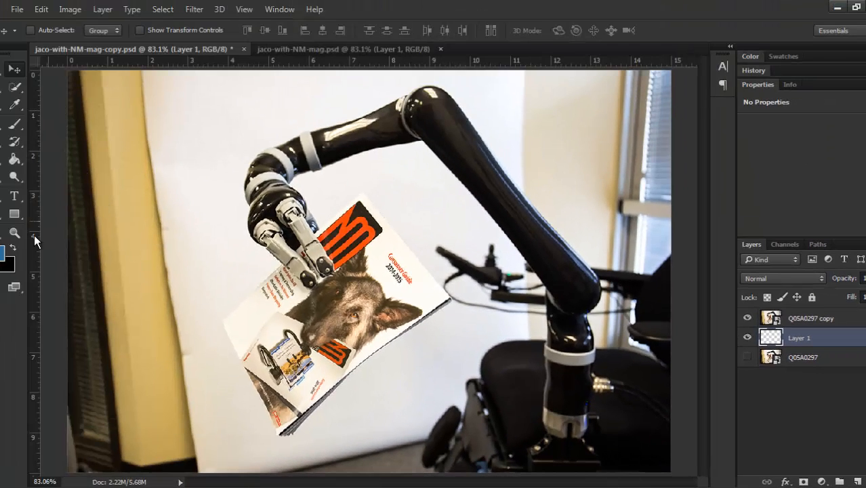
{"action": "left_click", "coordinate": [14, 104]}
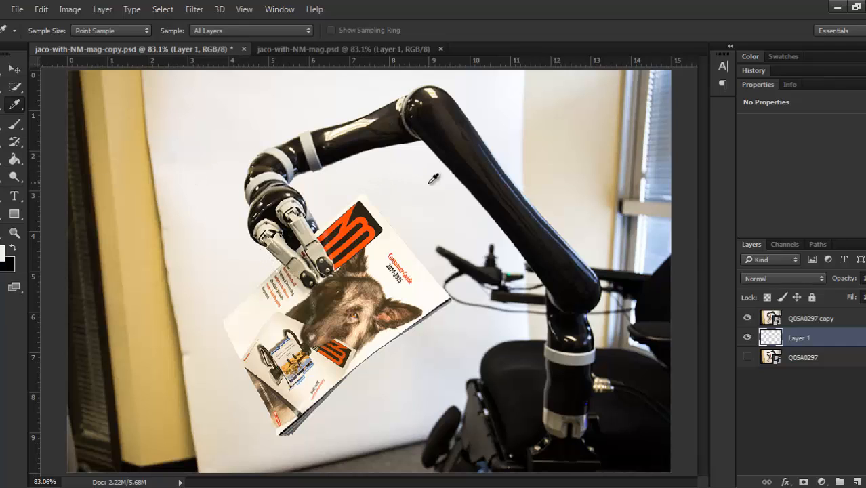
{"action": "left_click", "coordinate": [14, 159]}
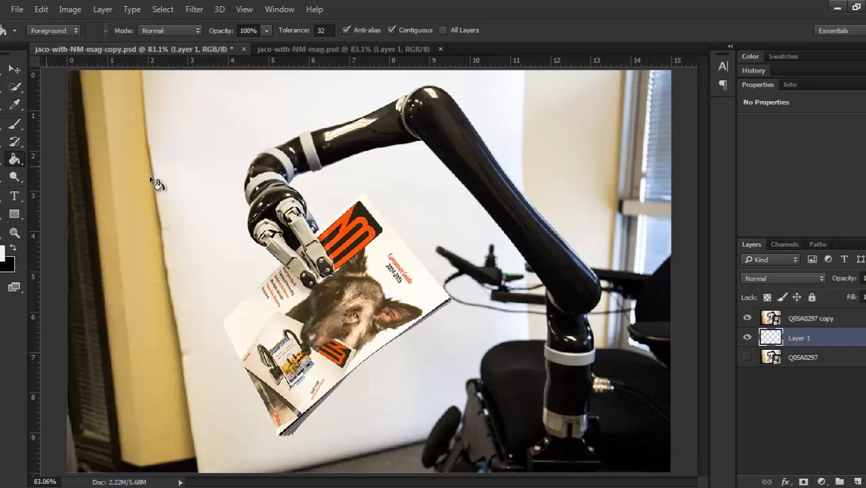
{"action": "left_click", "coordinate": [204, 252]}
- Add a layer mask to the Q05A0297 copy and brush black over the dark blinds at the photo's left edge
{"action": "left_click", "coordinate": [810, 324]}
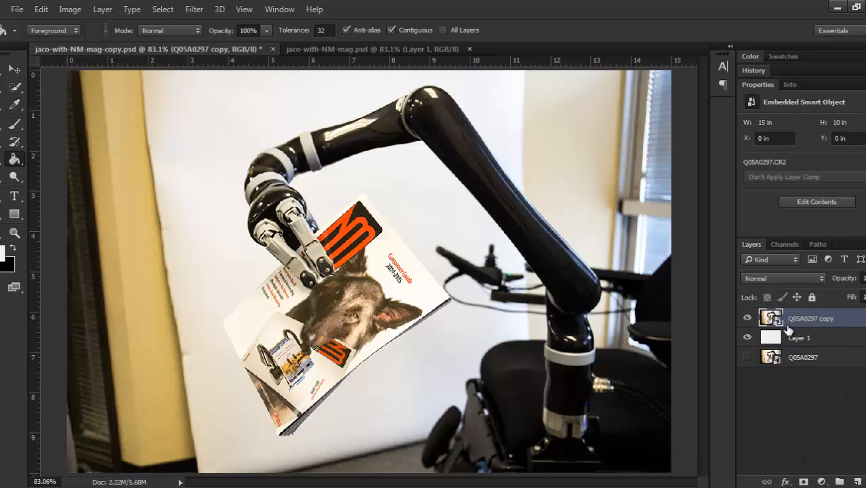
{"action": "left_click", "coordinate": [803, 481]}
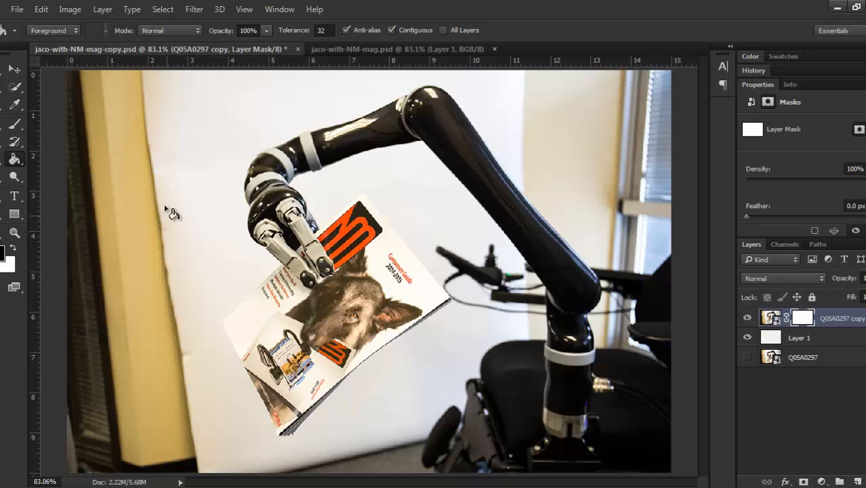
{"action": "left_click", "coordinate": [14, 124]}
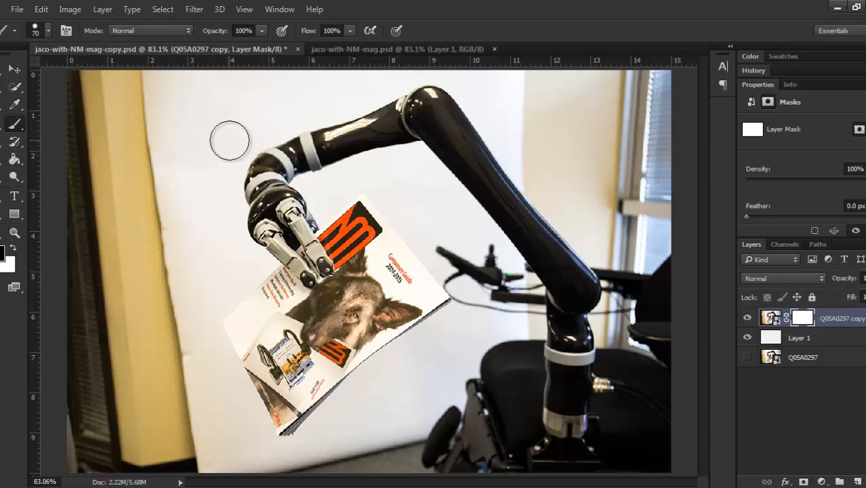
{"action": "mouse_move", "coordinate": [84, 103]}
{"action": "left_mouse_down"}
{"action": "mouse_move", "coordinate": [78, 71]}
{"action": "mouse_move", "coordinate": [89, 82]}
{"action": "mouse_move", "coordinate": [82, 168]}
{"action": "mouse_move", "coordinate": [62, 111]}
{"action": "mouse_move", "coordinate": [80, 289]}
{"action": "mouse_move", "coordinate": [75, 327]}
{"action": "mouse_move", "coordinate": [120, 248]}
{"action": "left_mouse_up"}
- Enlarge the brush to 300 and mask out the background left of the arm and magazine and in the photo's upper-right area
{"action": "key", "text": "bracketright"}
{"action": "key", "text": "bracketright"}
{"action": "key", "text": "bracketright"}
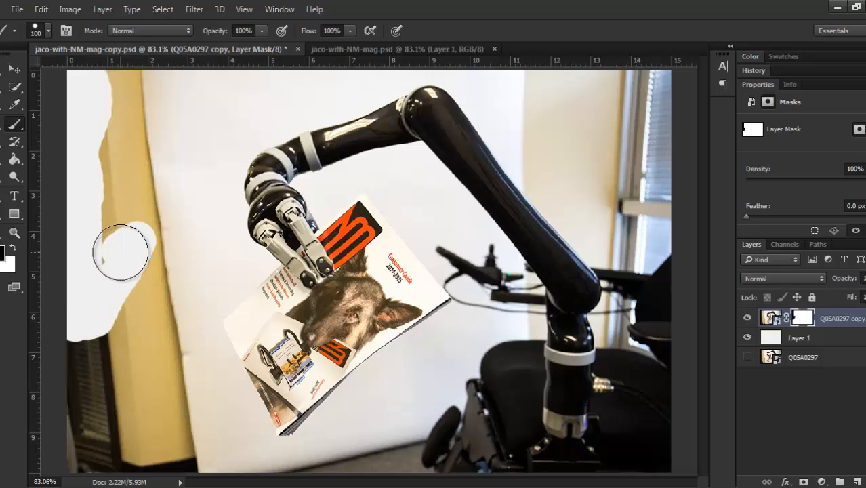
{"action": "key", "text": "bracketright"}
{"action": "key", "text": "bracketright"}
{"action": "key", "text": "bracketright"}
{"action": "key", "text": "bracketright"}
{"action": "key", "text": "bracketright"}
{"action": "key", "text": "bracketright"}
{"action": "left_click", "coordinate": [122, 254]}
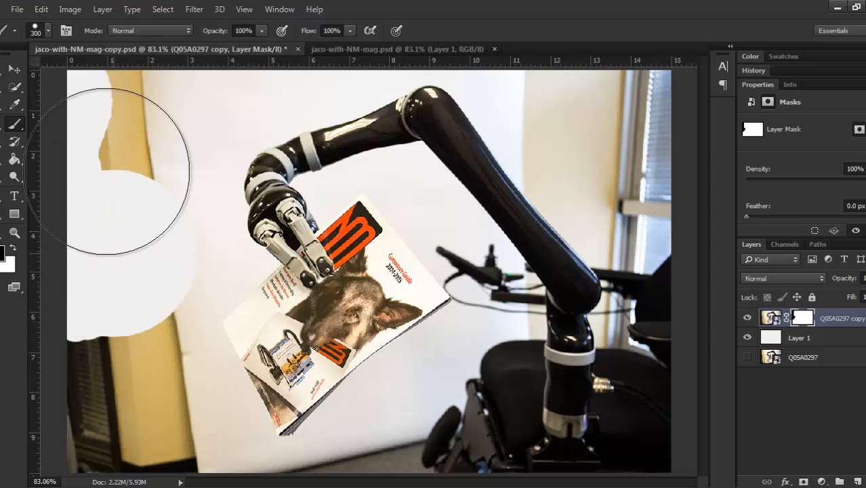
{"action": "mouse_move", "coordinate": [108, 172]}
{"action": "left_mouse_down"}
{"action": "mouse_move", "coordinate": [107, 141]}
{"action": "mouse_move", "coordinate": [136, 106]}
{"action": "left_mouse_up"}
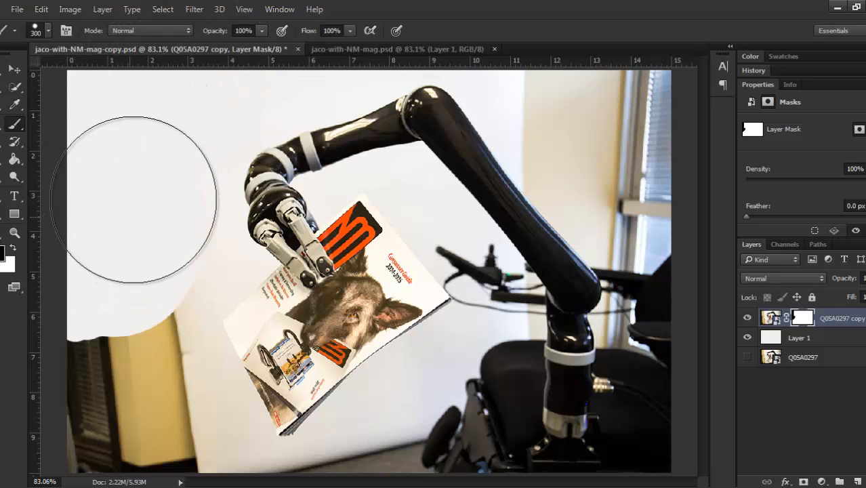
{"action": "mouse_move", "coordinate": [126, 280]}
{"action": "left_mouse_down"}
{"action": "mouse_move", "coordinate": [126, 377]}
{"action": "mouse_move", "coordinate": [155, 425]}
{"action": "mouse_move", "coordinate": [157, 403]}
{"action": "mouse_move", "coordinate": [189, 416]}
{"action": "mouse_move", "coordinate": [155, 365]}
{"action": "mouse_move", "coordinate": [137, 305]}
{"action": "left_mouse_up"}
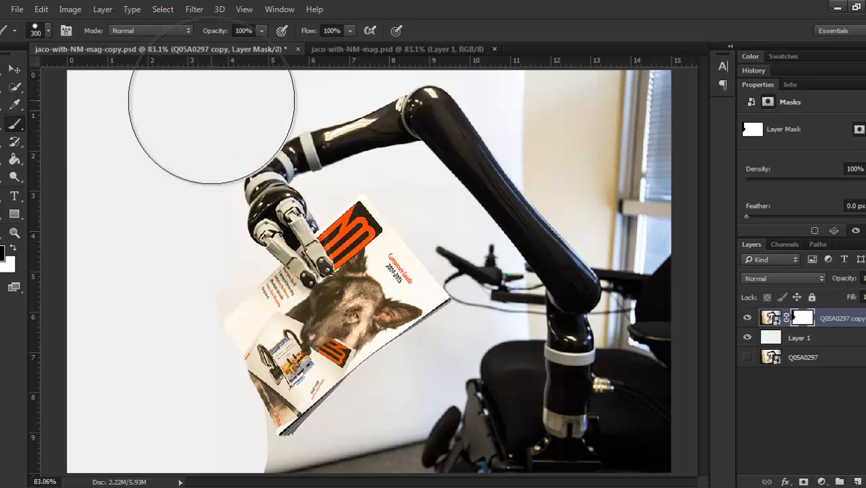
{"action": "left_click_drag", "start_coordinate": [212, 101], "coordinate": [139, 120]}
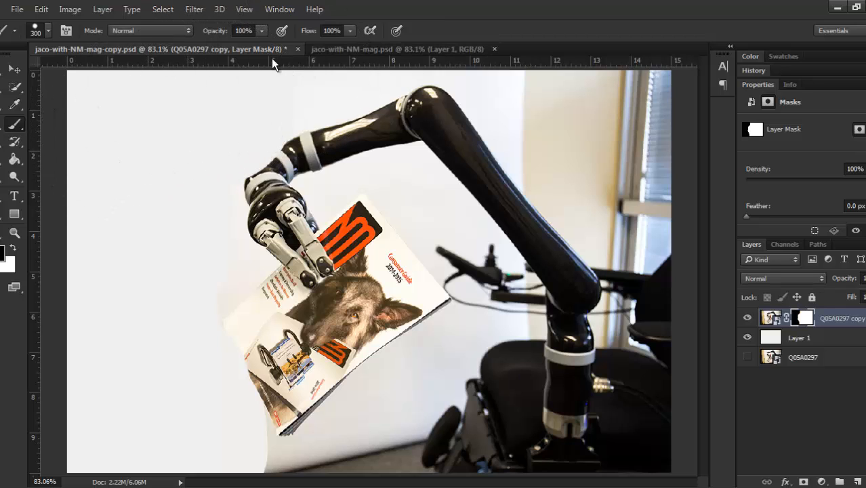
{"action": "mouse_move", "coordinate": [593, 152]}
{"action": "left_mouse_down"}
{"action": "mouse_move", "coordinate": [629, 151]}
{"action": "mouse_move", "coordinate": [611, 98]}
{"action": "mouse_move", "coordinate": [611, 138]}
{"action": "mouse_move", "coordinate": [620, 134]}
{"action": "mouse_move", "coordinate": [668, 209]}
{"action": "left_mouse_up"}
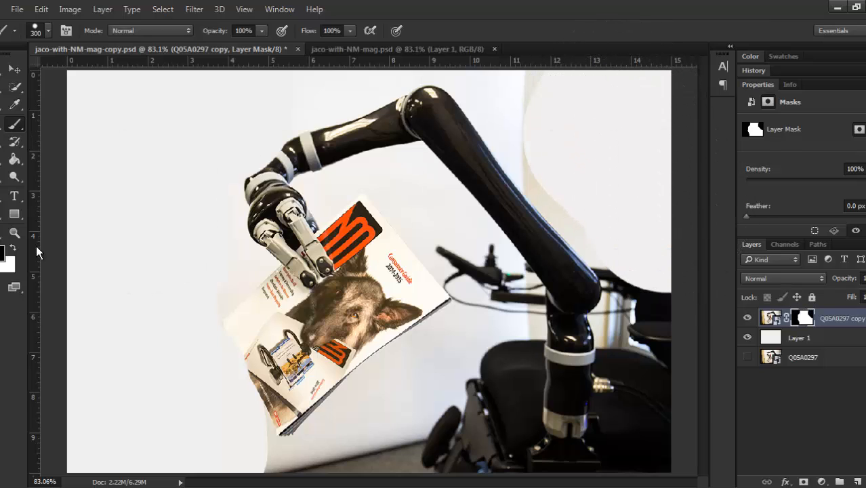
- Restore the clipped wrist joint of the arm by painting white on the mask with a size 45 brush
{"action": "key", "text": "bracketleft"}
{"action": "key", "text": "bracketleft"}
{"action": "key", "text": "bracketleft"}
{"action": "key", "text": "bracketleft"}
{"action": "key", "text": "bracketleft"}
{"action": "key", "text": "bracketleft"}
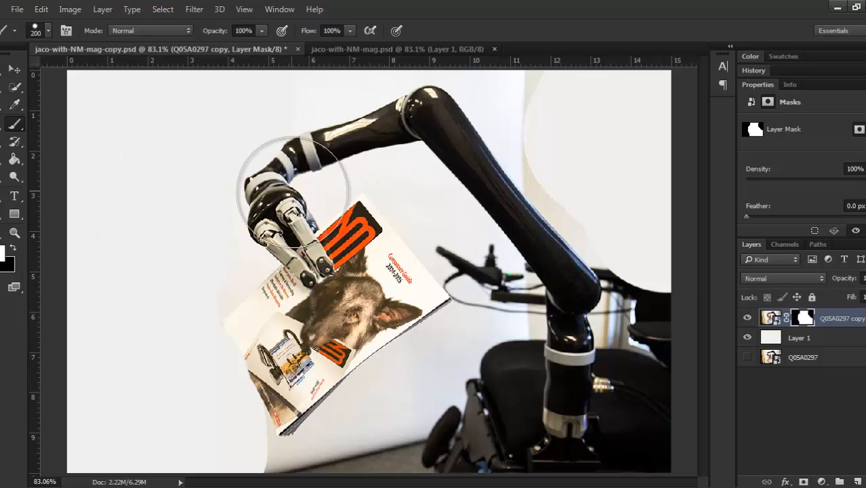
{"action": "key", "text": "bracketleft"}
{"action": "key", "text": "bracketleft"}
{"action": "key", "text": "bracketleft"}
{"action": "key", "text": "bracketleft"}
{"action": "key", "text": "bracketleft"}
{"action": "key", "text": "bracketleft"}
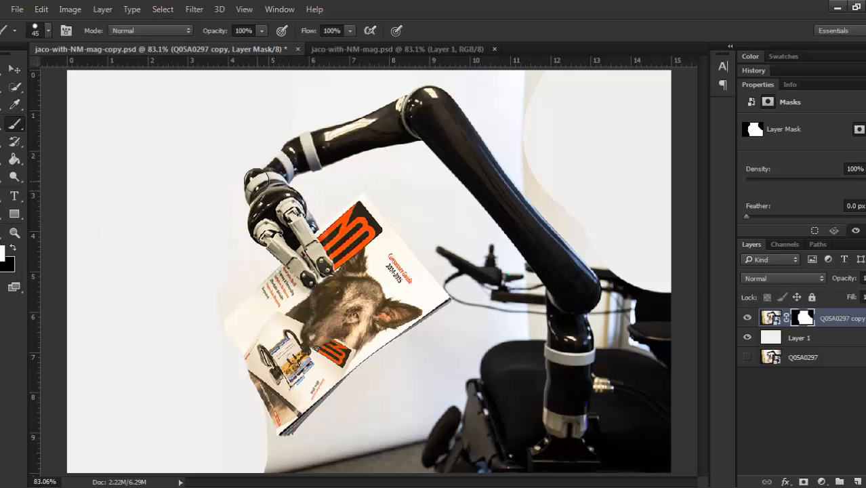
{"action": "mouse_move", "coordinate": [257, 182]}
{"action": "left_mouse_down"}
{"action": "mouse_move", "coordinate": [264, 162]}
{"action": "mouse_move", "coordinate": [301, 150]}
{"action": "mouse_move", "coordinate": [316, 166]}
{"action": "mouse_move", "coordinate": [287, 183]}
{"action": "left_mouse_up"}
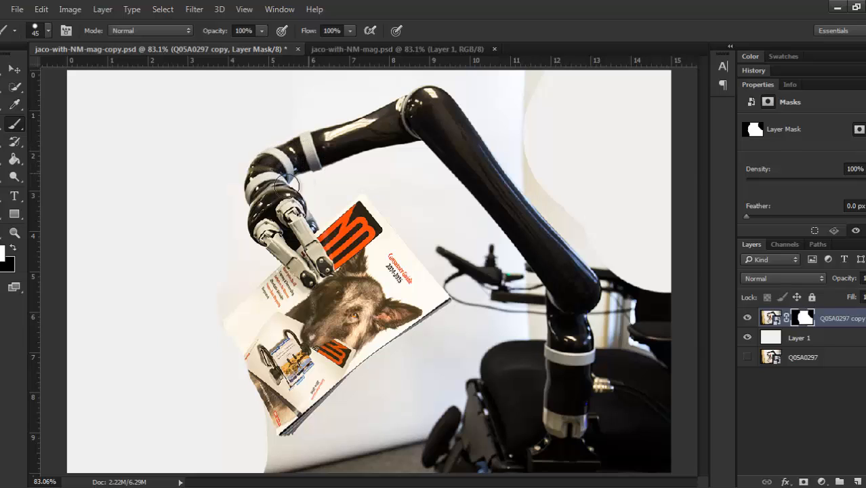
- Switch back to black and use a larger brush to mask out the wheelchair and backdrop around the arm and magazine
{"action": "left_click", "coordinate": [13, 248]}
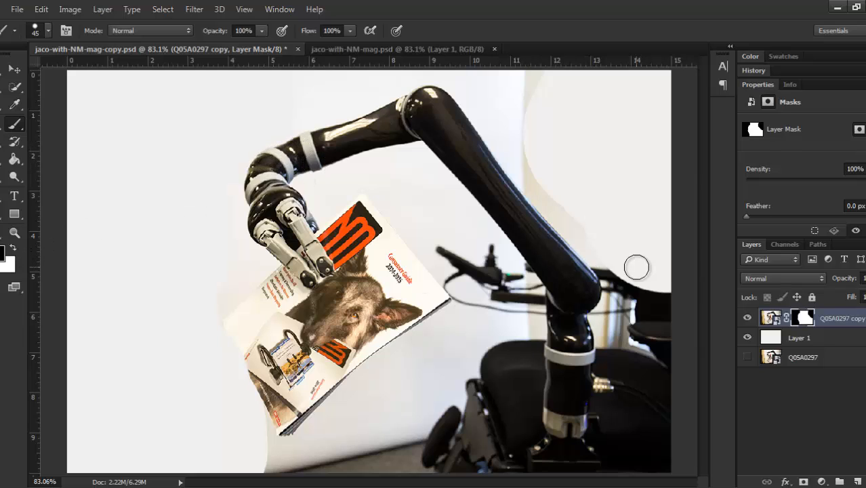
{"action": "key", "text": "bracketright"}
{"action": "key", "text": "bracketright"}
{"action": "key", "text": "bracketright"}
{"action": "key", "text": "bracketright"}
{"action": "key", "text": "bracketright"}
{"action": "key", "text": "bracketright"}
{"action": "key", "text": "bracketright"}
{"action": "key", "text": "bracketright"}
{"action": "key", "text": "bracketright"}
{"action": "key", "text": "bracketright"}
{"action": "mouse_move", "coordinate": [656, 291]}
{"action": "left_mouse_down"}
{"action": "mouse_move", "coordinate": [665, 322]}
{"action": "mouse_move", "coordinate": [655, 311]}
{"action": "mouse_move", "coordinate": [660, 432]}
{"action": "mouse_move", "coordinate": [653, 456]}
{"action": "mouse_move", "coordinate": [674, 336]}
{"action": "mouse_move", "coordinate": [661, 280]}
{"action": "mouse_move", "coordinate": [557, 123]}
{"action": "mouse_move", "coordinate": [557, 90]}
{"action": "mouse_move", "coordinate": [591, 201]}
{"action": "mouse_move", "coordinate": [492, 341]}
{"action": "mouse_move", "coordinate": [456, 249]}
{"action": "mouse_move", "coordinate": [508, 292]}
{"action": "mouse_move", "coordinate": [508, 281]}
{"action": "mouse_move", "coordinate": [502, 277]}
{"action": "mouse_move", "coordinate": [517, 297]}
{"action": "mouse_move", "coordinate": [517, 334]}
{"action": "mouse_move", "coordinate": [503, 372]}
{"action": "mouse_move", "coordinate": [469, 396]}
{"action": "mouse_move", "coordinate": [428, 461]}
{"action": "mouse_move", "coordinate": [392, 454]}
{"action": "mouse_move", "coordinate": [263, 477]}
{"action": "mouse_move", "coordinate": [241, 439]}
{"action": "mouse_move", "coordinate": [303, 465]}
{"action": "mouse_move", "coordinate": [493, 358]}
{"action": "mouse_move", "coordinate": [371, 446]}
{"action": "mouse_move", "coordinate": [319, 459]}
{"action": "mouse_move", "coordinate": [315, 449]}
{"action": "mouse_move", "coordinate": [343, 424]}
{"action": "mouse_move", "coordinate": [474, 329]}
{"action": "mouse_move", "coordinate": [422, 361]}
{"action": "left_mouse_up"}
- Reduce the brush to 100 and mask out leftover backdrop closer to the arm
{"action": "key", "text": "bracketleft"}
{"action": "key", "text": "bracketleft"}
{"action": "key", "text": "bracketleft"}
{"action": "key", "text": "bracketleft"}
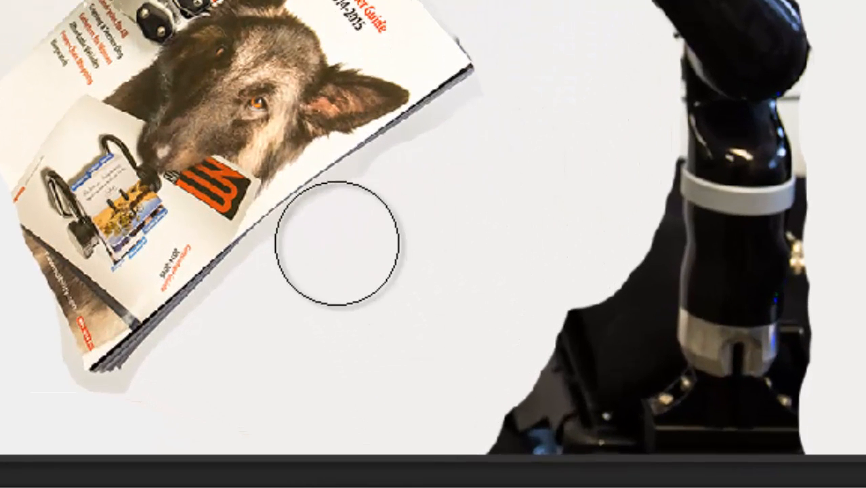
{"action": "key", "text": "v"}
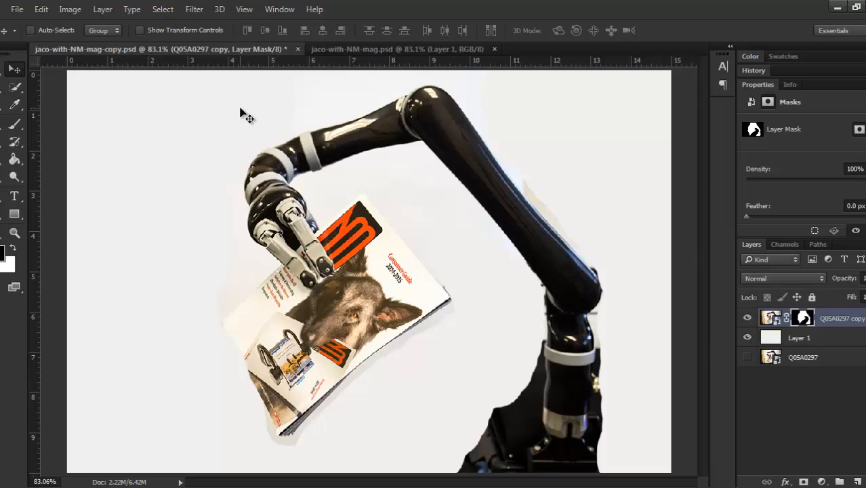
{"action": "key", "text": "b"}
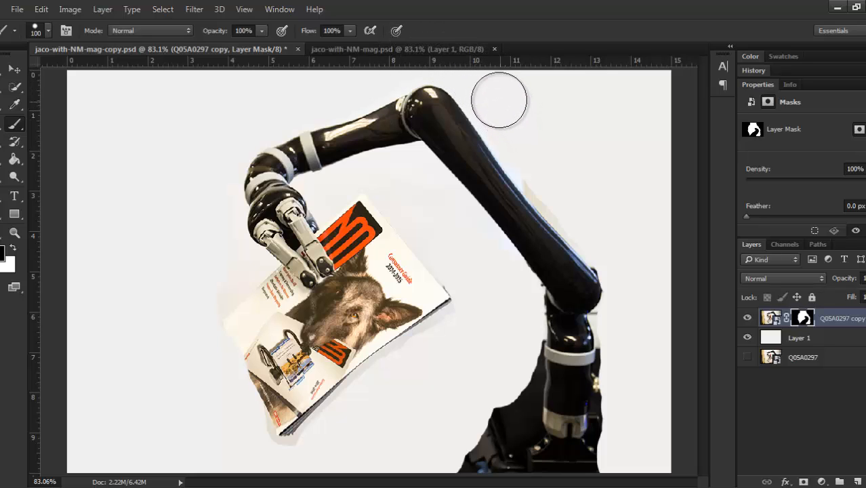
- Mask out the backdrop fringe along the top edge of the upper arm segment with a size 40 brush
{"action": "key", "text": "p"}
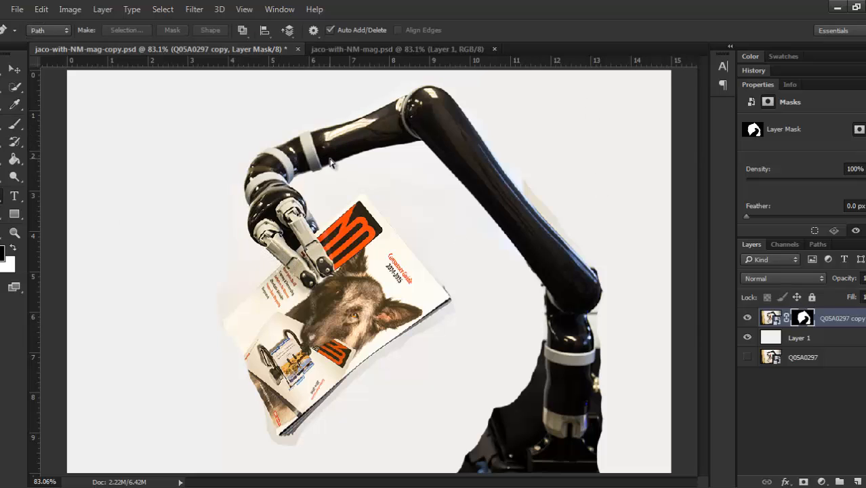
{"action": "key", "text": "ctrl+plus"}
{"action": "key", "text": "ctrl+plus"}
{"action": "key", "text": "ctrl+plus"}
{"action": "left_click_drag", "start_coordinate": [387, 161], "coordinate": [340, 340]}
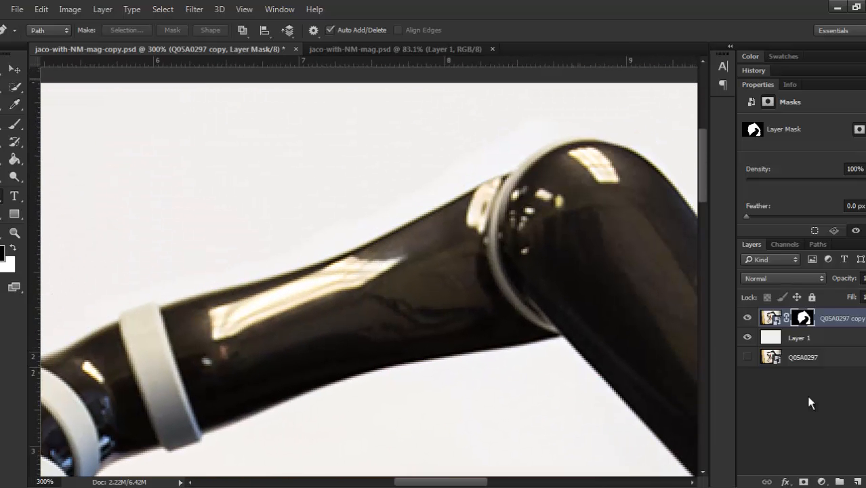
{"action": "left_click", "coordinate": [16, 125]}
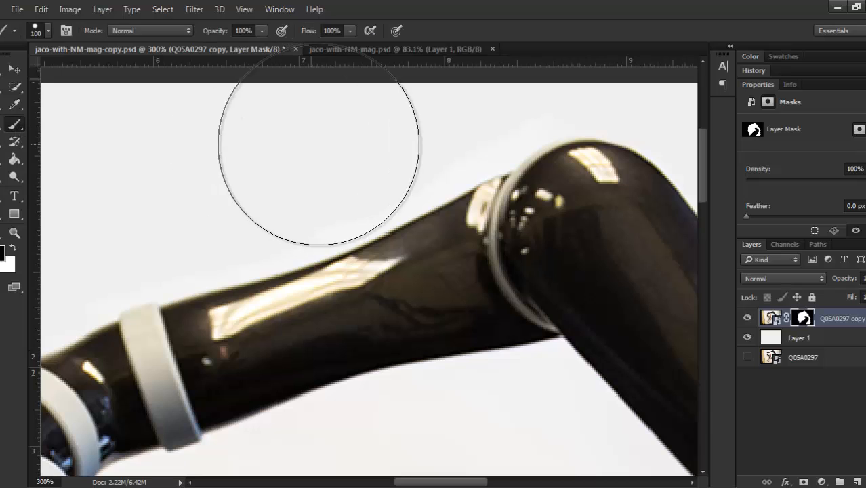
{"action": "key", "text": "bracketleft"}
{"action": "key", "text": "bracketleft"}
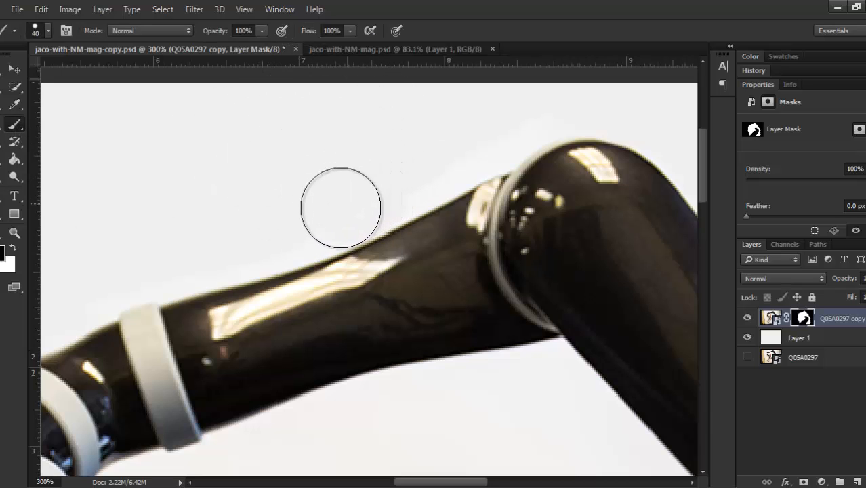
{"action": "left_click_drag", "start_coordinate": [255, 235], "coordinate": [115, 274]}
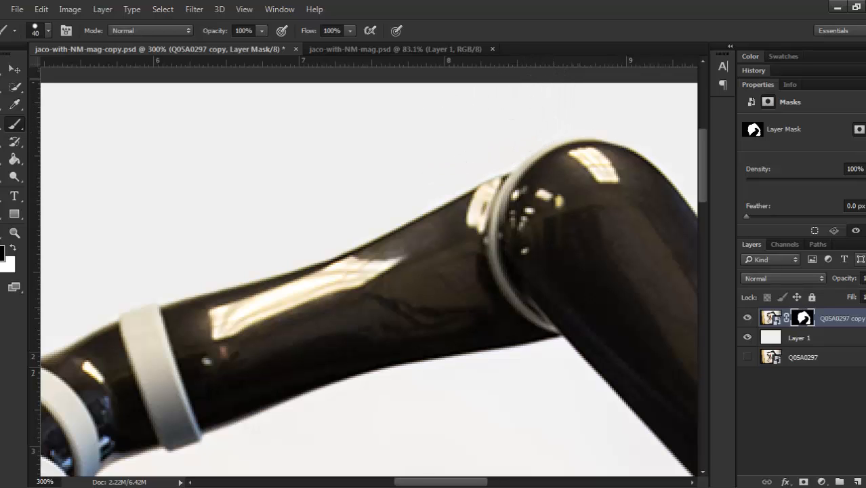
- Paint black on the Q05A0297 copy mask with the size 40 brush to remove the backdrop fringe along the long arm segment's outer edge
{"action": "left_click", "coordinate": [795, 341]}
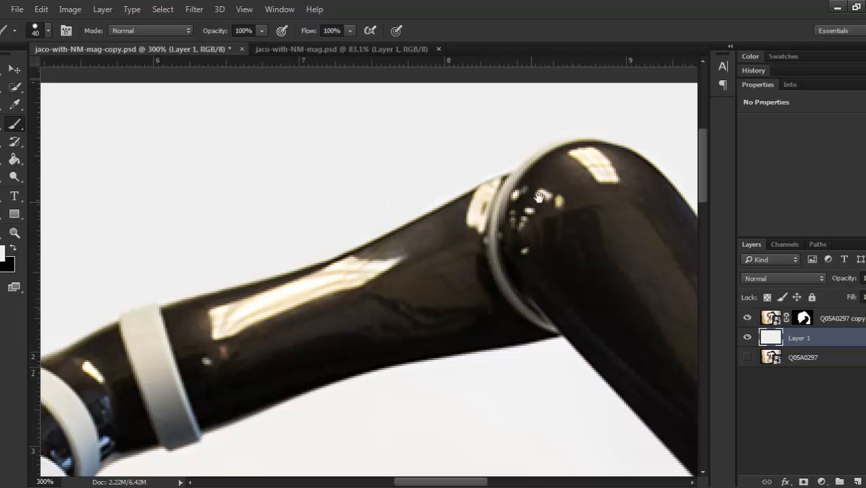
{"action": "left_click_drag", "start_coordinate": [540, 197], "coordinate": [199, 280]}
{"action": "left_click_drag", "start_coordinate": [400, 289], "coordinate": [343, 215]}
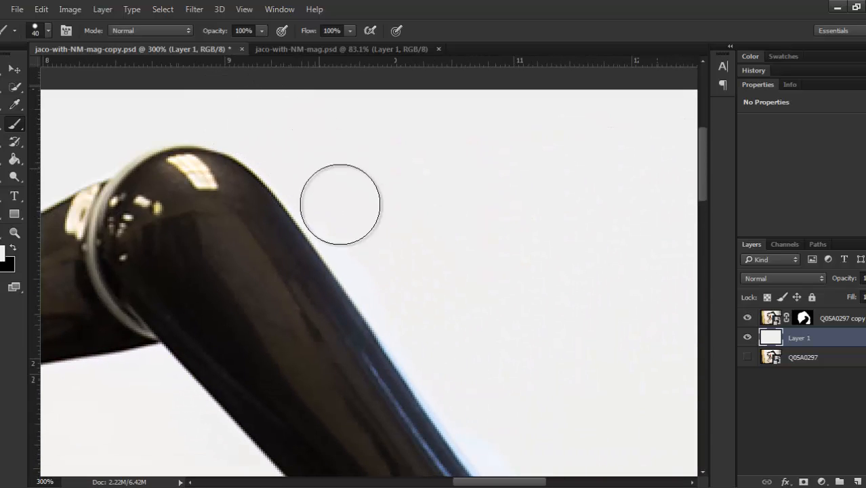
{"action": "left_click_drag", "start_coordinate": [491, 354], "coordinate": [384, 100]}
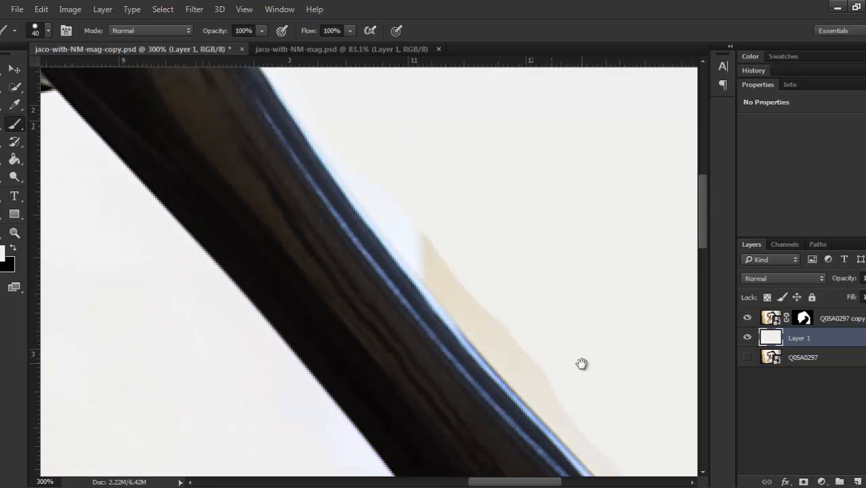
{"action": "left_click_drag", "start_coordinate": [581, 364], "coordinate": [487, 300]}
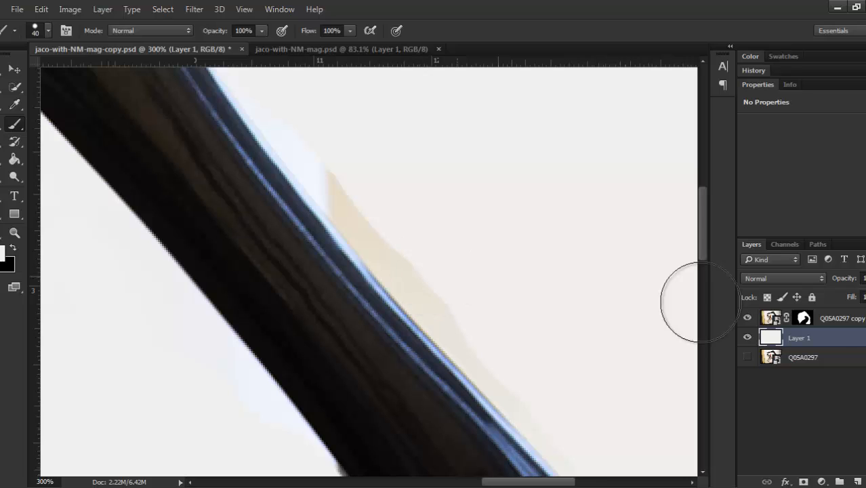
{"action": "left_click", "coordinate": [803, 318]}
{"action": "key", "text": "x"}
{"action": "mouse_move", "coordinate": [372, 188]}
{"action": "left_mouse_down"}
{"action": "mouse_move", "coordinate": [389, 220]}
{"action": "mouse_move", "coordinate": [283, 103]}
{"action": "left_mouse_up"}
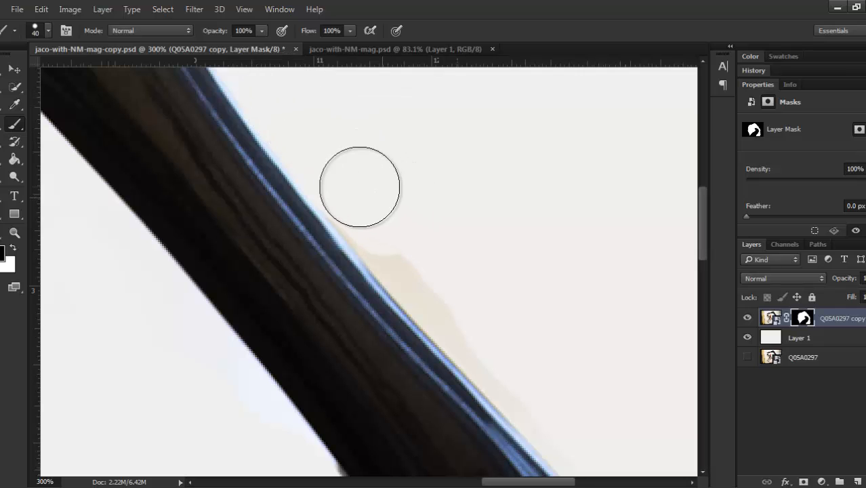
{"action": "mouse_move", "coordinate": [360, 188]}
{"action": "left_mouse_down"}
{"action": "mouse_move", "coordinate": [416, 260]}
{"action": "mouse_move", "coordinate": [387, 225]}
{"action": "left_mouse_up"}
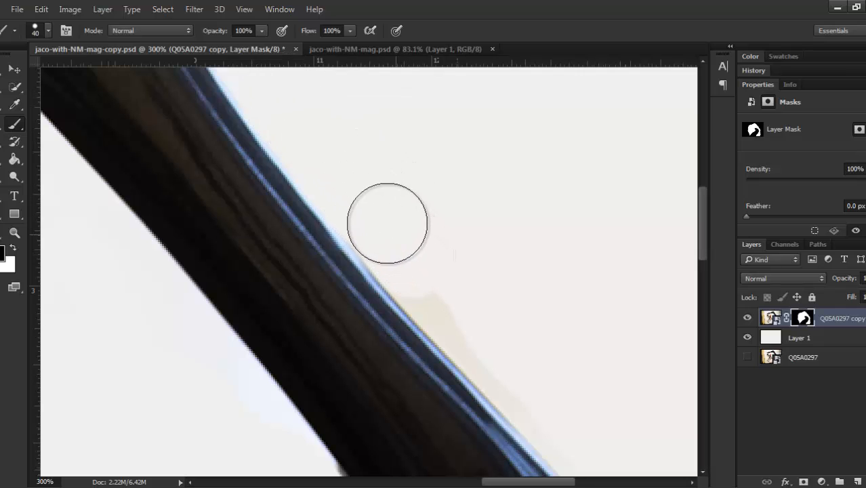
{"action": "mouse_move", "coordinate": [472, 258]}
{"action": "left_mouse_down"}
{"action": "mouse_move", "coordinate": [272, 126]}
{"action": "mouse_move", "coordinate": [366, 247]}
{"action": "mouse_move", "coordinate": [433, 312]}
{"action": "mouse_move", "coordinate": [376, 170]}
{"action": "mouse_move", "coordinate": [359, 149]}
{"action": "left_mouse_up"}
{"action": "mouse_move", "coordinate": [354, 182]}
{"action": "left_mouse_down"}
{"action": "mouse_move", "coordinate": [409, 280]}
{"action": "mouse_move", "coordinate": [417, 105]}
{"action": "left_mouse_up"}
{"action": "mouse_move", "coordinate": [434, 195]}
{"action": "left_mouse_down"}
{"action": "mouse_move", "coordinate": [371, 176]}
{"action": "mouse_move", "coordinate": [379, 190]}
{"action": "mouse_move", "coordinate": [356, 210]}
{"action": "mouse_move", "coordinate": [358, 200]}
{"action": "mouse_move", "coordinate": [369, 202]}
{"action": "mouse_move", "coordinate": [385, 297]}
{"action": "mouse_move", "coordinate": [381, 342]}
{"action": "mouse_move", "coordinate": [439, 243]}
{"action": "mouse_move", "coordinate": [411, 263]}
{"action": "mouse_move", "coordinate": [422, 155]}
{"action": "left_mouse_up"}
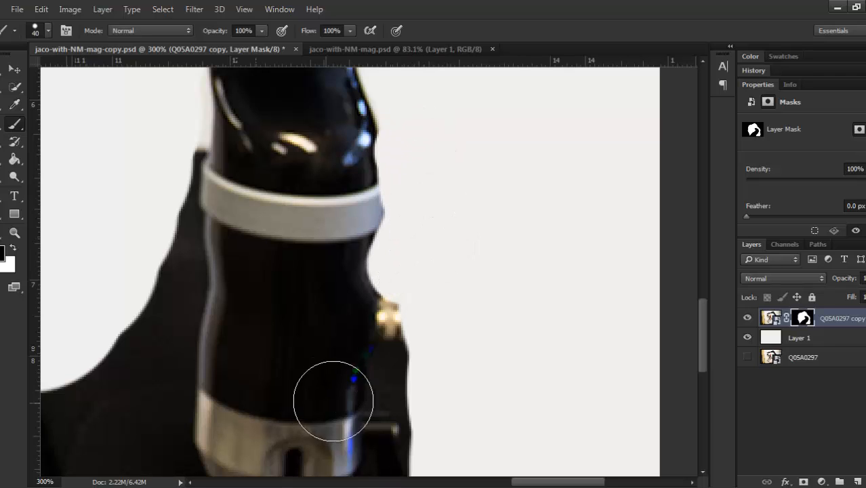
- Mask out the dark wheelchair remains and bright spots on both sides of the arm's base, down to the image's lower edge
{"action": "left_click_drag", "start_coordinate": [437, 357], "coordinate": [577, 171]}
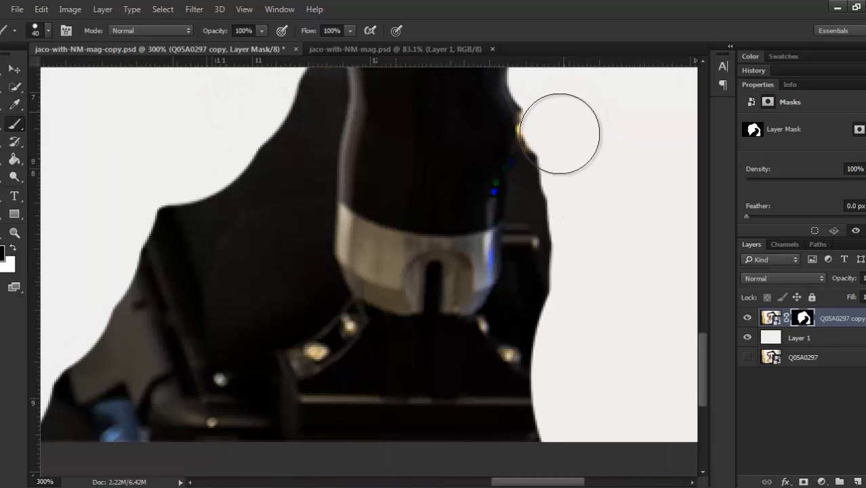
{"action": "mouse_move", "coordinate": [553, 98]}
{"action": "left_mouse_down"}
{"action": "mouse_move", "coordinate": [576, 150]}
{"action": "mouse_move", "coordinate": [549, 188]}
{"action": "mouse_move", "coordinate": [557, 239]}
{"action": "mouse_move", "coordinate": [547, 265]}
{"action": "mouse_move", "coordinate": [552, 184]}
{"action": "left_mouse_up"}
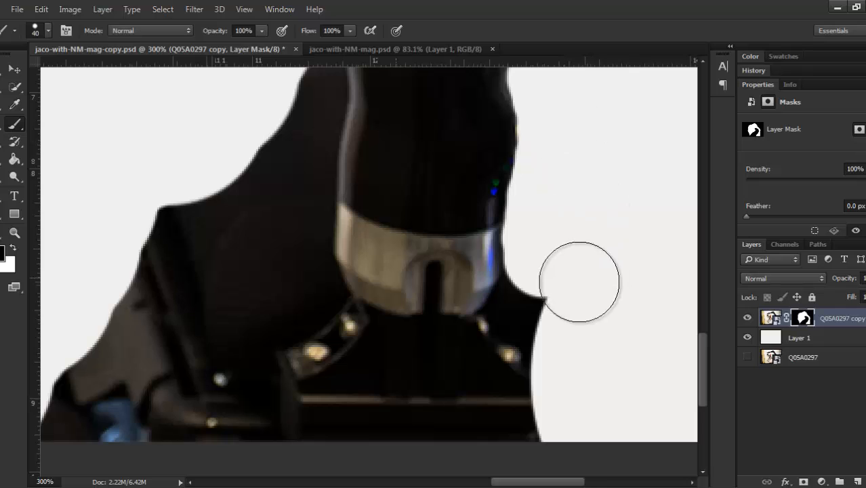
{"action": "mouse_move", "coordinate": [580, 281]}
{"action": "left_mouse_down"}
{"action": "mouse_move", "coordinate": [521, 324]}
{"action": "mouse_move", "coordinate": [539, 259]}
{"action": "mouse_move", "coordinate": [554, 345]}
{"action": "mouse_move", "coordinate": [590, 358]}
{"action": "left_mouse_up"}
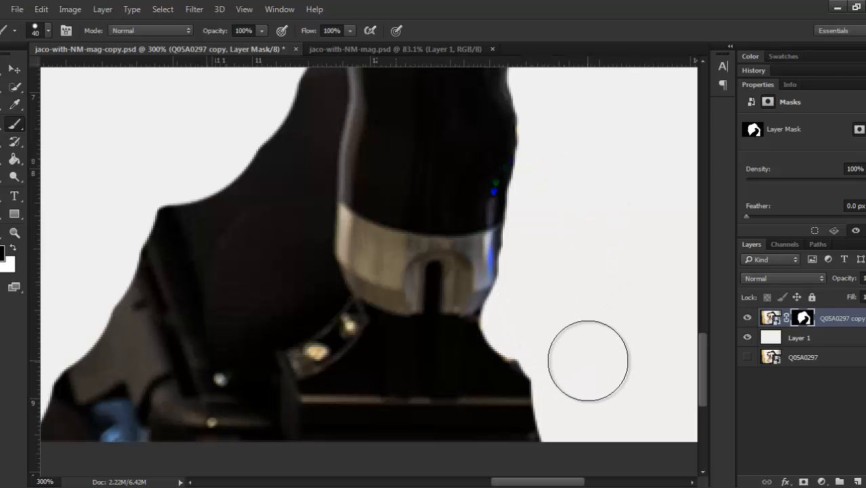
{"action": "mouse_move", "coordinate": [259, 254]}
{"action": "left_mouse_down"}
{"action": "mouse_move", "coordinate": [265, 282]}
{"action": "mouse_move", "coordinate": [221, 311]}
{"action": "mouse_move", "coordinate": [177, 222]}
{"action": "mouse_move", "coordinate": [129, 300]}
{"action": "mouse_move", "coordinate": [120, 368]}
{"action": "mouse_move", "coordinate": [176, 361]}
{"action": "mouse_move", "coordinate": [162, 391]}
{"action": "mouse_move", "coordinate": [130, 347]}
{"action": "mouse_move", "coordinate": [141, 412]}
{"action": "left_mouse_up"}
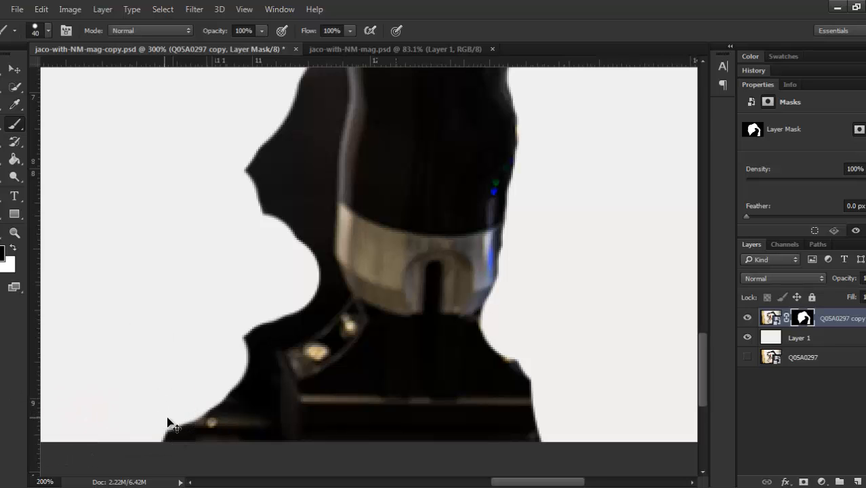
{"action": "key", "text": "ctrl+minus"}
{"action": "key", "text": "ctrl+minus"}
{"action": "key", "text": "ctrl+minus"}
{"action": "key", "text": "ctrl+minus"}
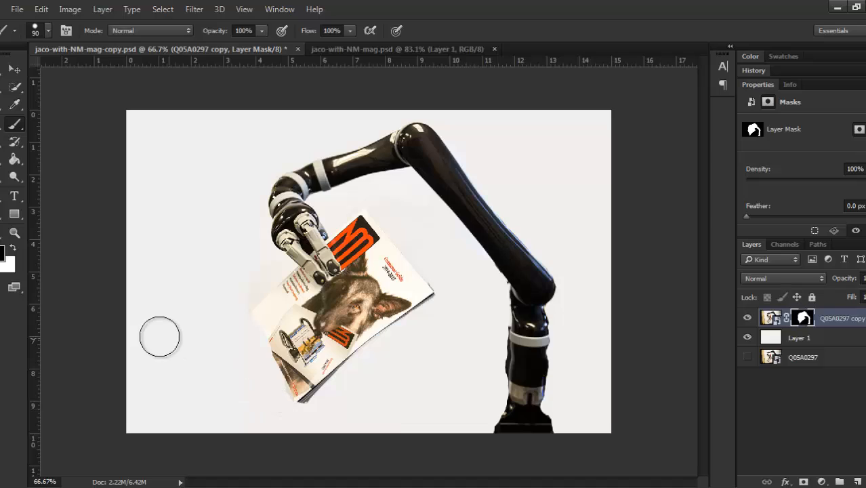
- Examine the masked edges of the magazine for leftover backdrop, from its right corner round to the pale left page
{"action": "left_click", "coordinate": [12, 69]}
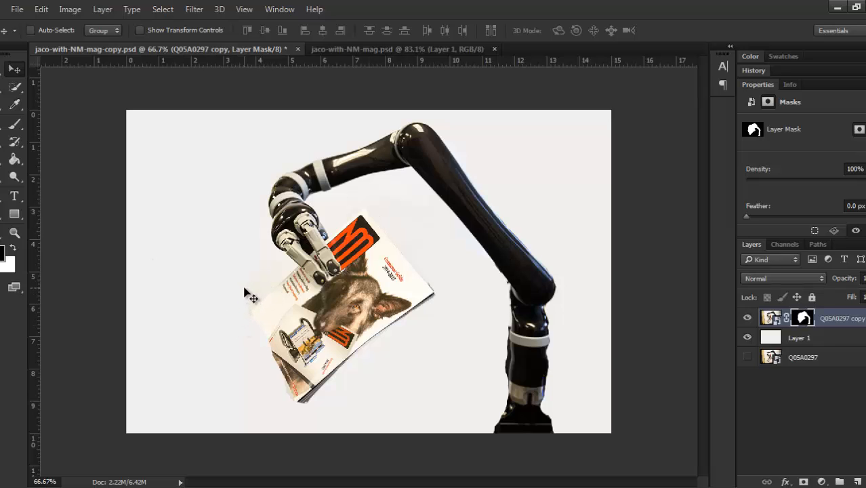
{"action": "key", "text": "ctrl+plus"}
{"action": "key", "text": "ctrl+plus"}
{"action": "key", "text": "ctrl+plus"}
{"action": "left_click_drag", "start_coordinate": [484, 328], "coordinate": [361, 188]}
{"action": "left_click_drag", "start_coordinate": [528, 282], "coordinate": [589, 210]}
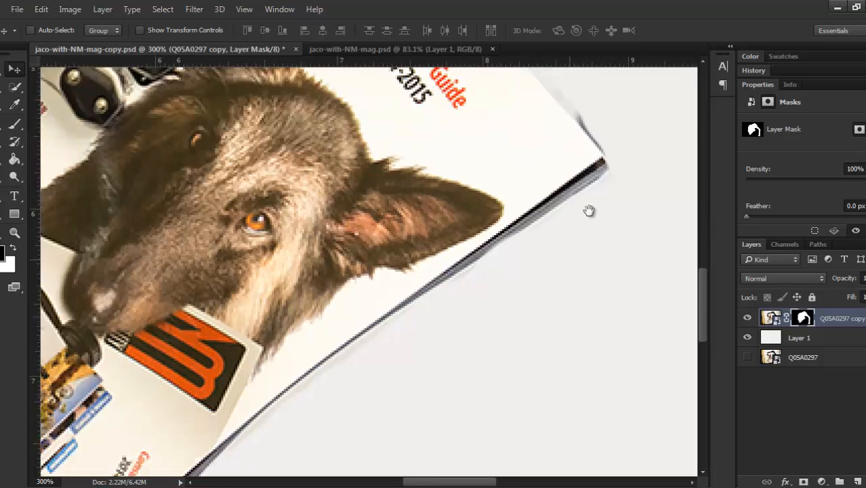
{"action": "left_click_drag", "start_coordinate": [122, 321], "coordinate": [390, 394]}
{"action": "left_click_drag", "start_coordinate": [244, 288], "coordinate": [427, 209]}
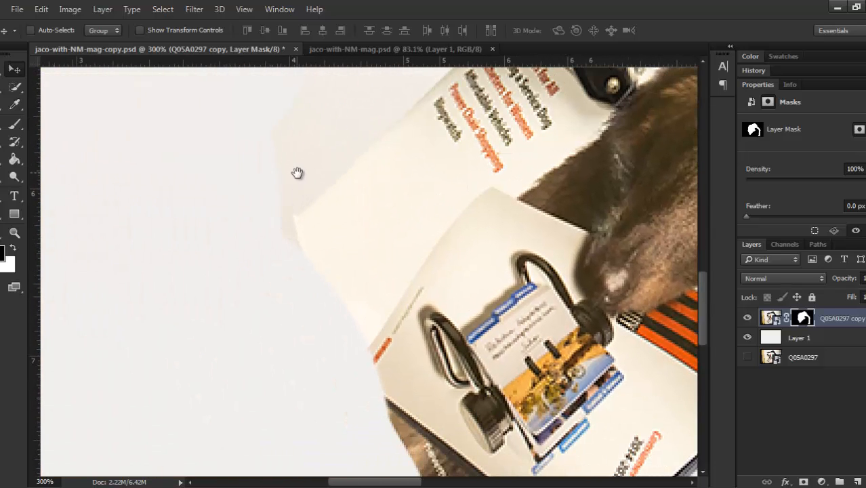
{"action": "left_click_drag", "start_coordinate": [297, 172], "coordinate": [363, 248]}
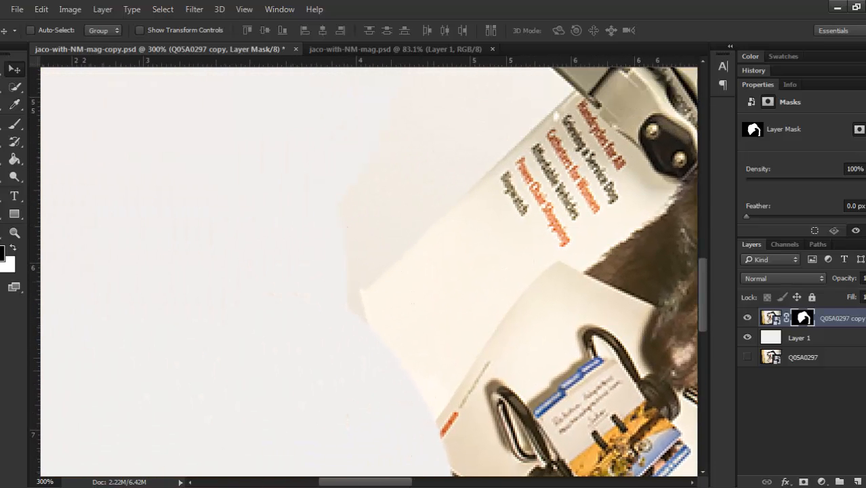
- Add a new empty layer directly above Layer 1, beneath the masked photo layer
{"action": "left_click", "coordinate": [827, 344]}
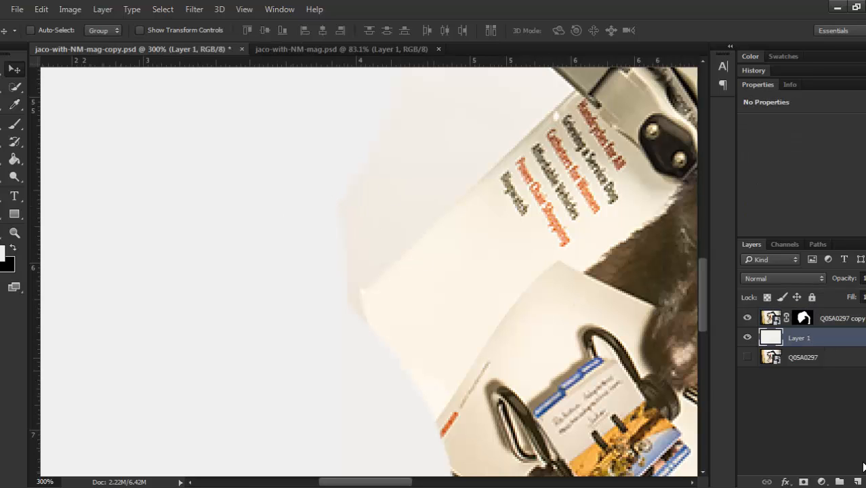
{"action": "left_click", "coordinate": [857, 482]}
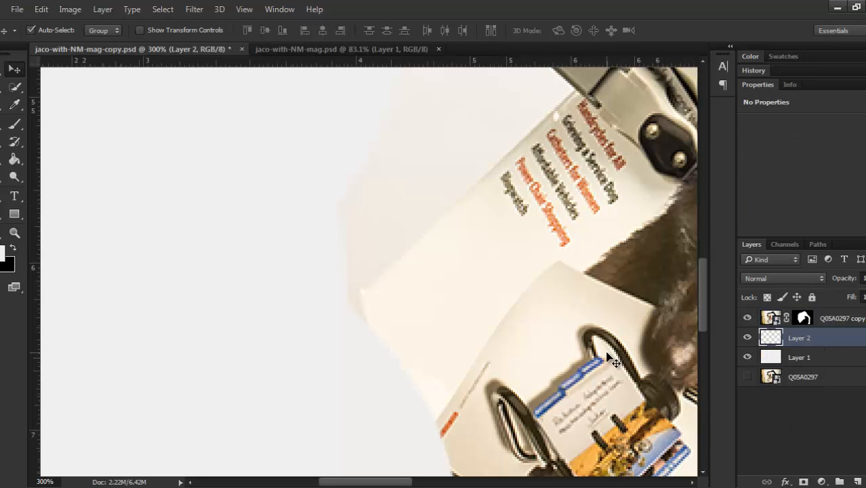
{"action": "key", "text": "ctrl+0"}
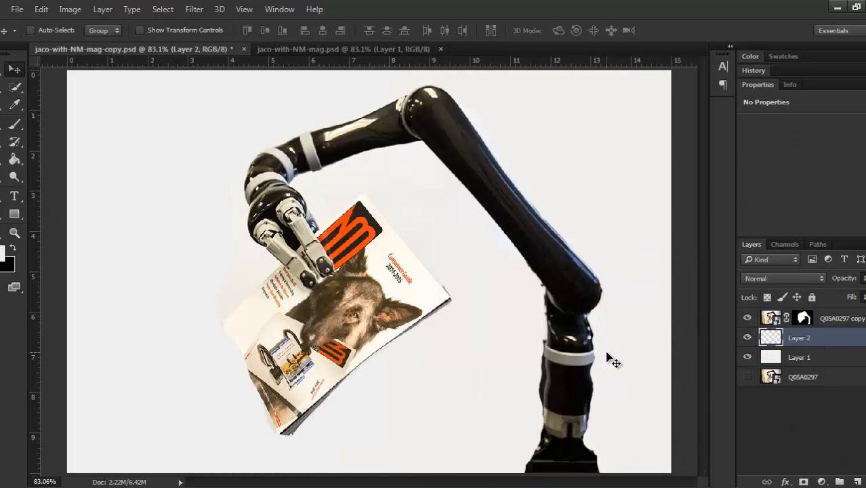
- Sample the pale tone beside the magazine and paint it on Layer 2 around the left page with a softened size 300 brush
{"action": "left_click", "coordinate": [15, 107]}
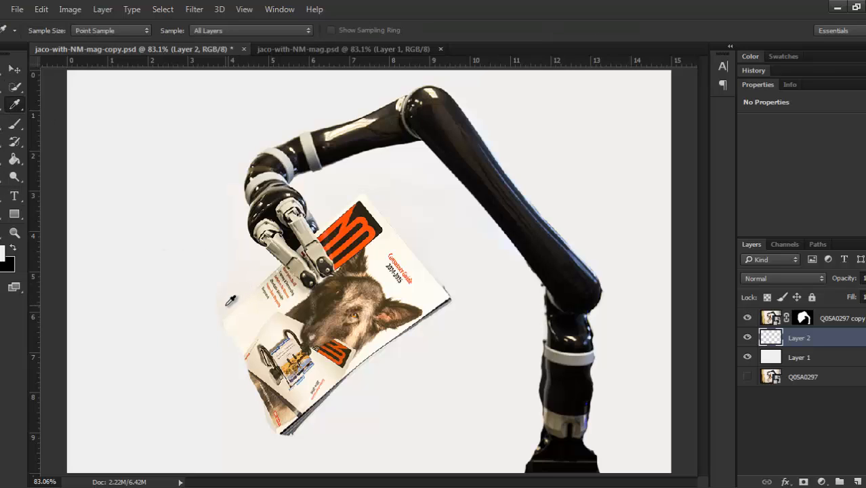
{"action": "left_click", "coordinate": [21, 125]}
{"action": "left_click", "coordinate": [50, 32]}
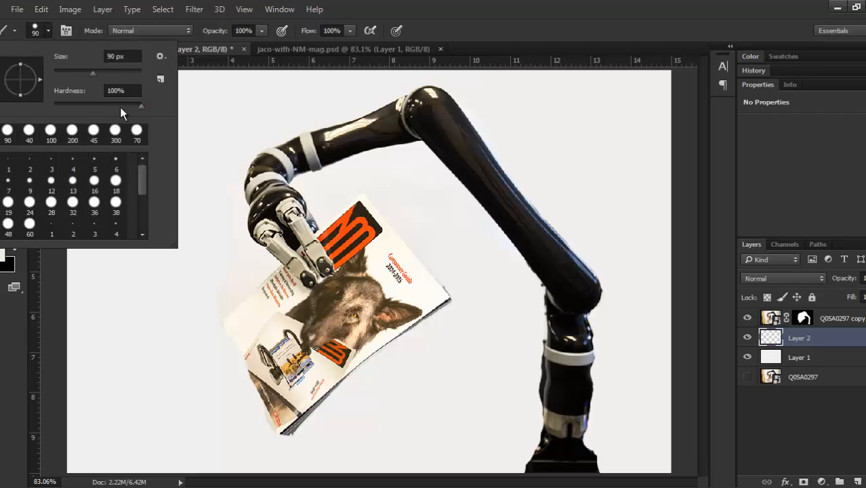
{"action": "left_click", "coordinate": [491, 3]}
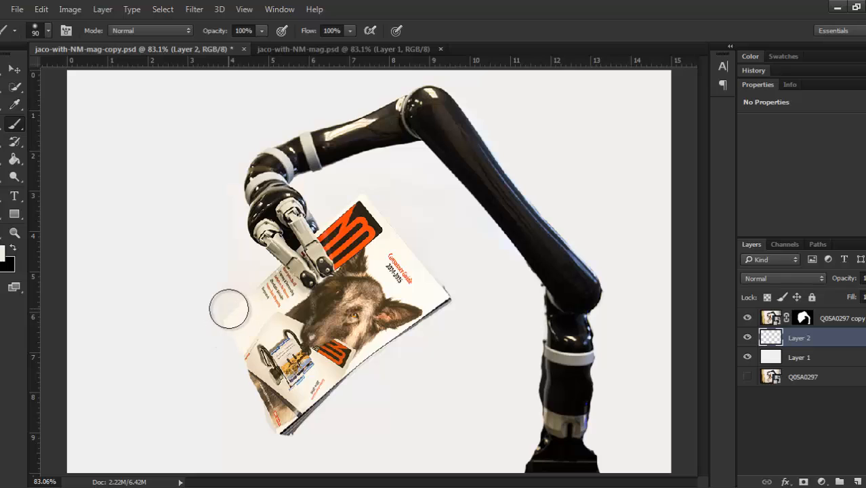
{"action": "key", "text": "bracketright"}
{"action": "key", "text": "bracketright"}
{"action": "key", "text": "bracketright"}
{"action": "key", "text": "bracketright"}
{"action": "key", "text": "bracketright"}
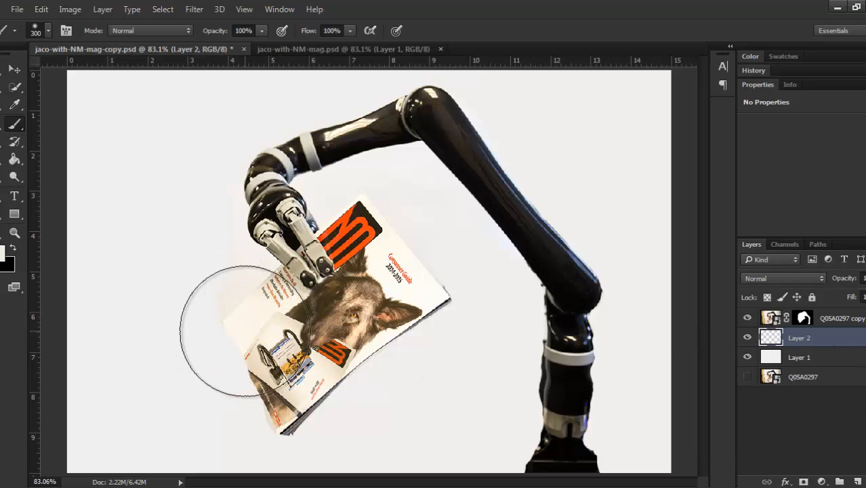
{"action": "mouse_move", "coordinate": [219, 295]}
{"action": "left_mouse_down"}
{"action": "mouse_move", "coordinate": [223, 318]}
{"action": "mouse_move", "coordinate": [533, 401]}
{"action": "mouse_move", "coordinate": [528, 384]}
{"action": "mouse_move", "coordinate": [447, 335]}
{"action": "mouse_move", "coordinate": [219, 316]}
{"action": "left_mouse_up"}
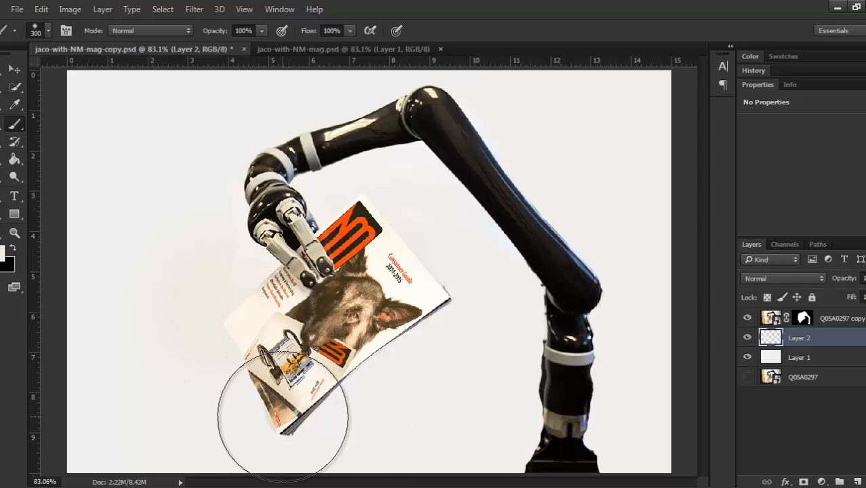
- Sample the leftover backdrop tone at the magazine's lower corner and blend it into the background with a soft size 150 brush
{"action": "key", "text": "ctrl+plus"}
{"action": "key", "text": "ctrl+plus"}
{"action": "key", "text": "ctrl+plus"}
{"action": "left_click_drag", "start_coordinate": [406, 258], "coordinate": [461, 122]}
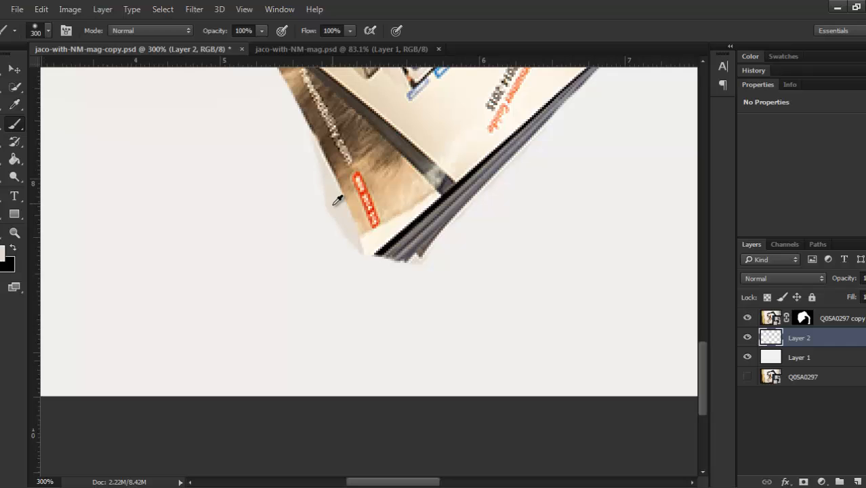
{"action": "key", "text": "bracketleft"}
{"action": "key", "text": "bracketleft"}
{"action": "key", "text": "bracketleft"}
{"action": "key", "text": "bracketleft"}
{"action": "key", "text": "bracketleft"}
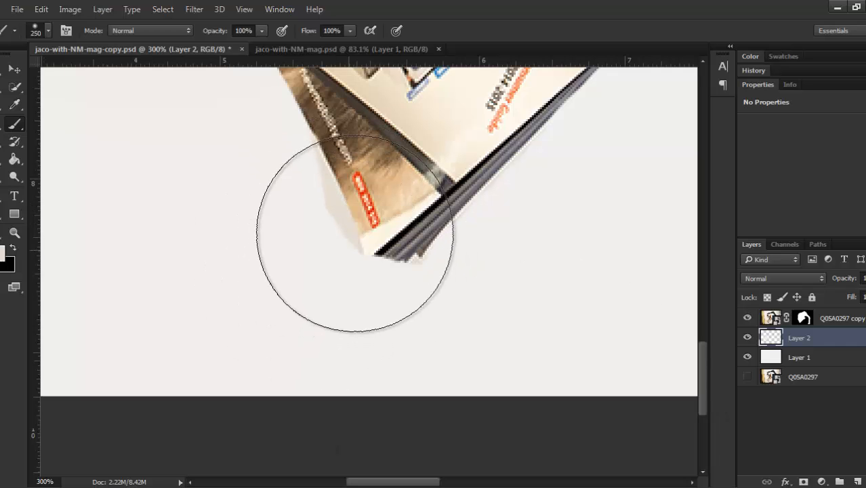
{"action": "key", "text": "bracketright"}
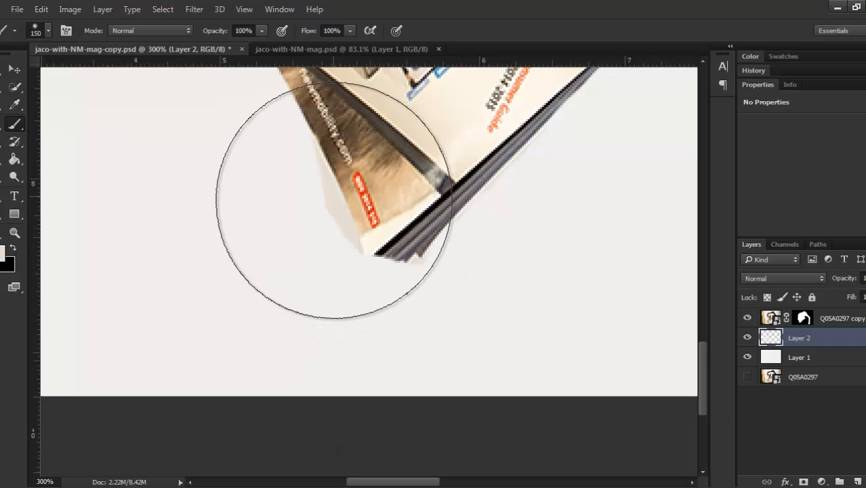
{"action": "left_click", "coordinate": [333, 201]}
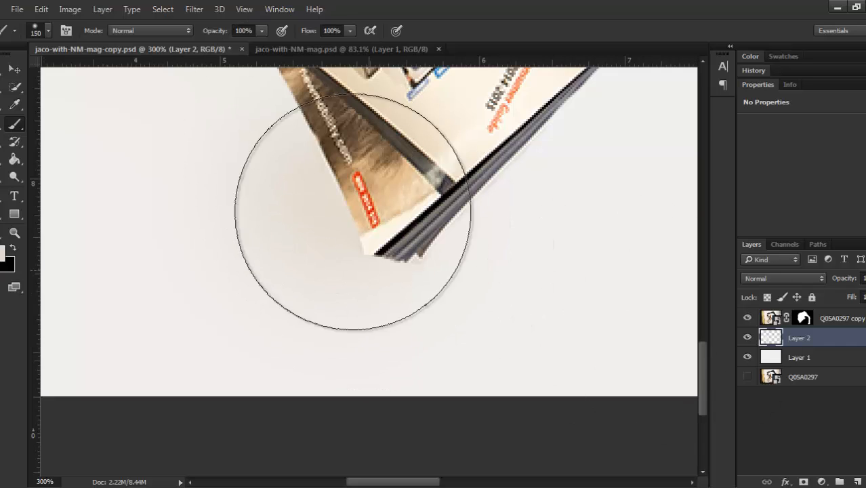
- Blend the backdrop beside the magazine's right corner with soft brush dabs on Layer 2, resampling the nearby tone
{"action": "key", "text": "ctrl+0"}
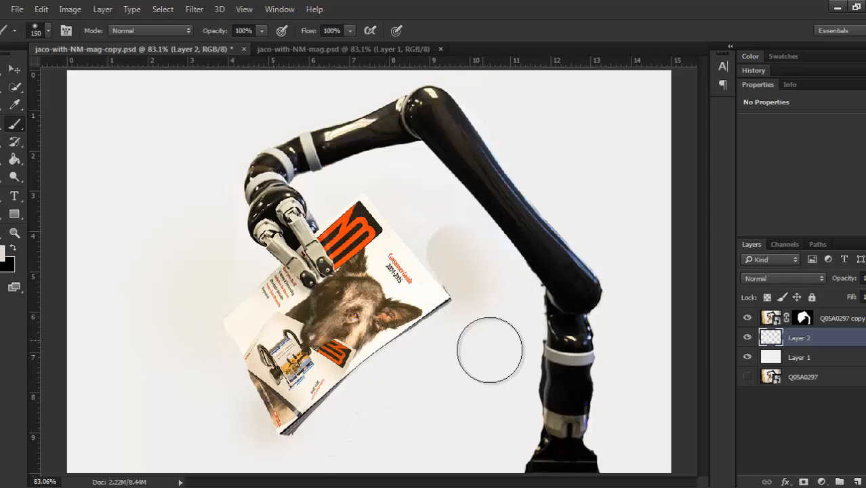
{"action": "left_click", "coordinate": [445, 265]}
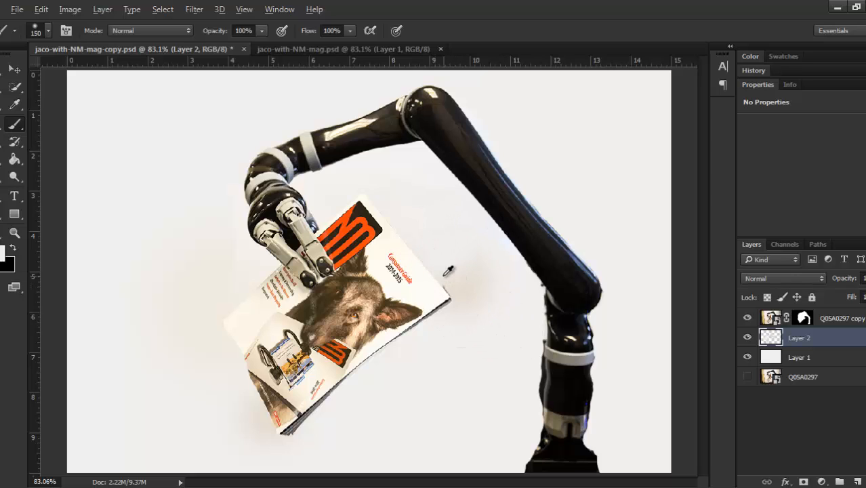
{"action": "left_click", "coordinate": [444, 290], "text": "alt"}
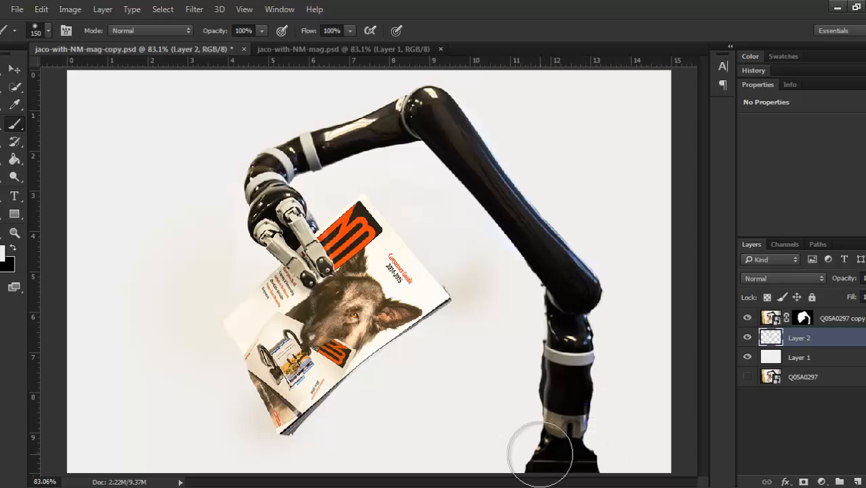
{"action": "key", "text": "v"}
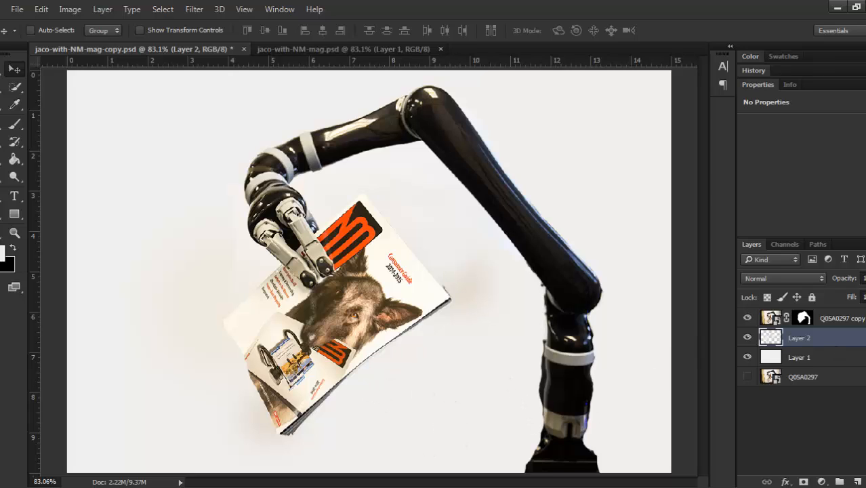
- Add a new layer above the masked photo and paint out the arm's base and lower section with a size 400 brush in the background tone
{"action": "left_click", "coordinate": [823, 320]}
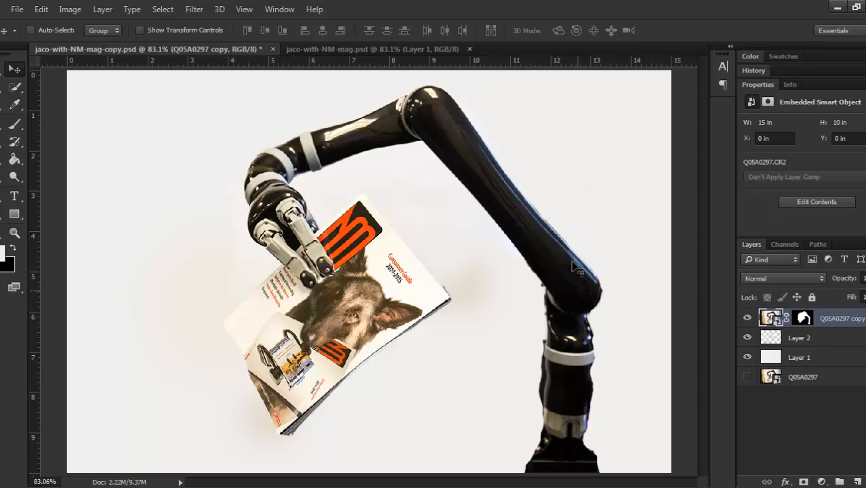
{"action": "left_click", "coordinate": [858, 481]}
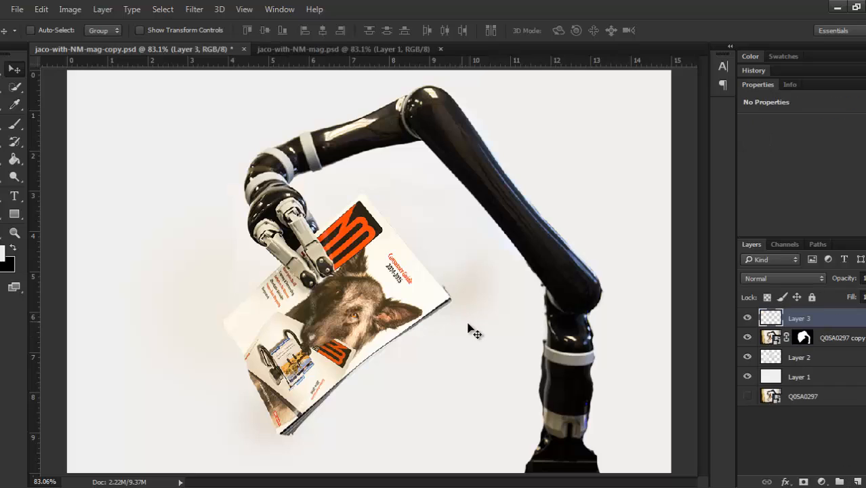
{"action": "left_click", "coordinate": [14, 104]}
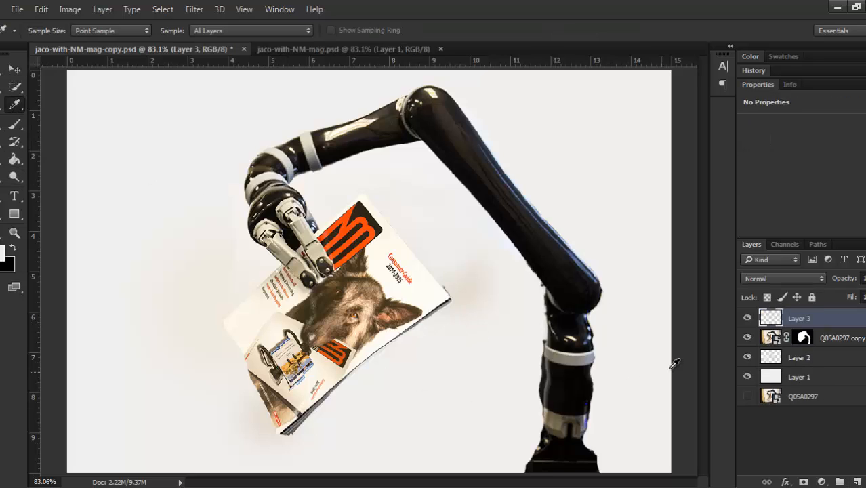
{"action": "key", "text": "b"}
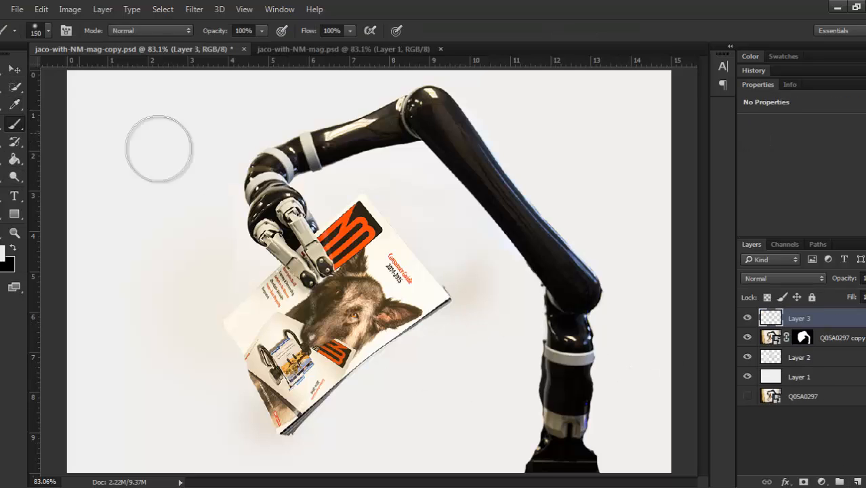
{"action": "key", "text": "bracketright"}
{"action": "key", "text": "bracketright"}
{"action": "key", "text": "bracketright"}
{"action": "key", "text": "bracketright"}
{"action": "key", "text": "bracketright"}
{"action": "key", "text": "bracketright"}
{"action": "key", "text": "bracketright"}
{"action": "key", "text": "bracketright"}
{"action": "key", "text": "bracketright"}
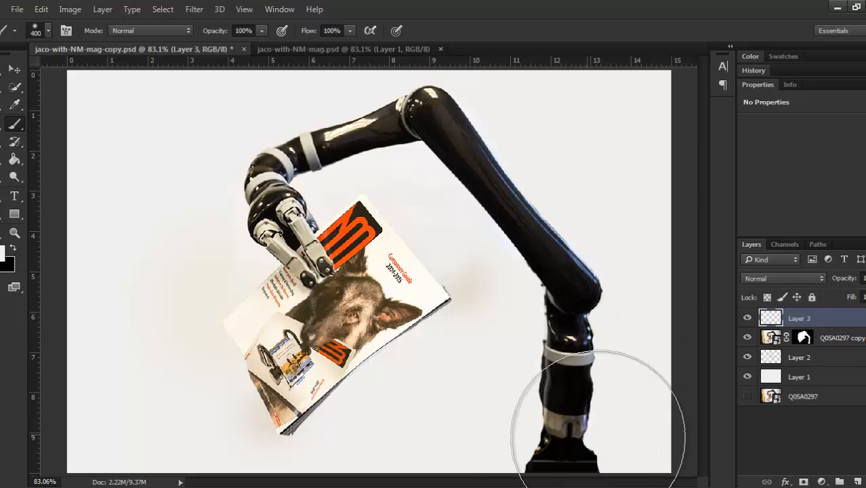
{"action": "mouse_move", "coordinate": [571, 426]}
{"action": "left_mouse_down"}
{"action": "mouse_move", "coordinate": [567, 407]}
{"action": "mouse_move", "coordinate": [610, 331]}
{"action": "mouse_move", "coordinate": [609, 145]}
{"action": "left_mouse_up"}
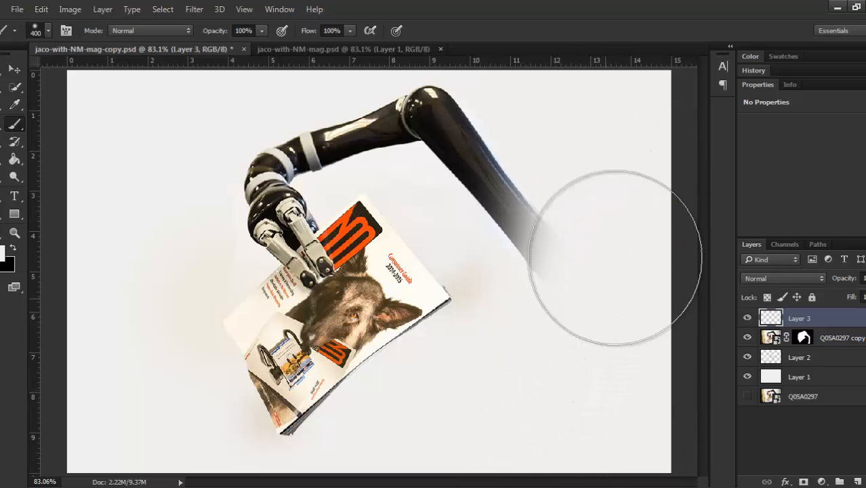
{"action": "left_click_drag", "start_coordinate": [609, 261], "coordinate": [614, 288]}
- Paint over the outer edge of the arm's faded end on Layer 3 with a size 150 brush
{"action": "key", "text": "bracketleft"}
{"action": "key", "text": "bracketleft"}
{"action": "key", "text": "bracketleft"}
{"action": "key", "text": "bracketleft"}
{"action": "key", "text": "bracketleft"}
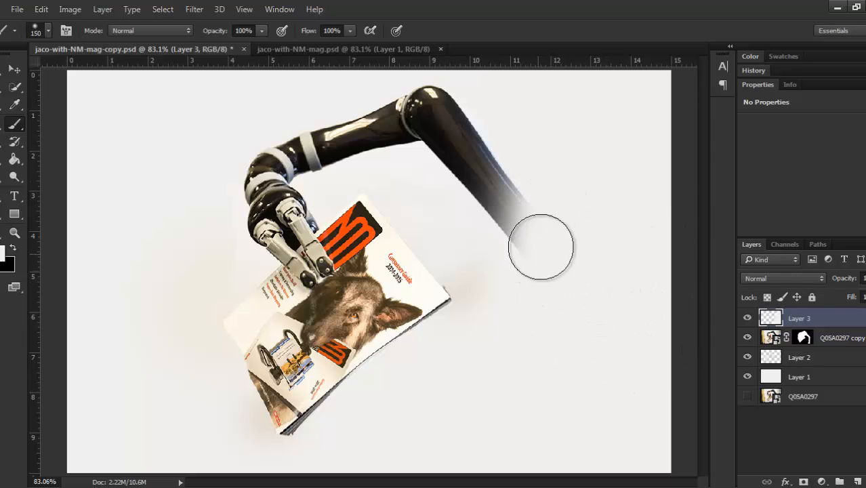
{"action": "left_click_drag", "start_coordinate": [542, 246], "coordinate": [553, 170]}
- Soften the arm's fade-out with strokes of a size 400 brush at 43% opacity on Layer 3
{"action": "left_click", "coordinate": [262, 31]}
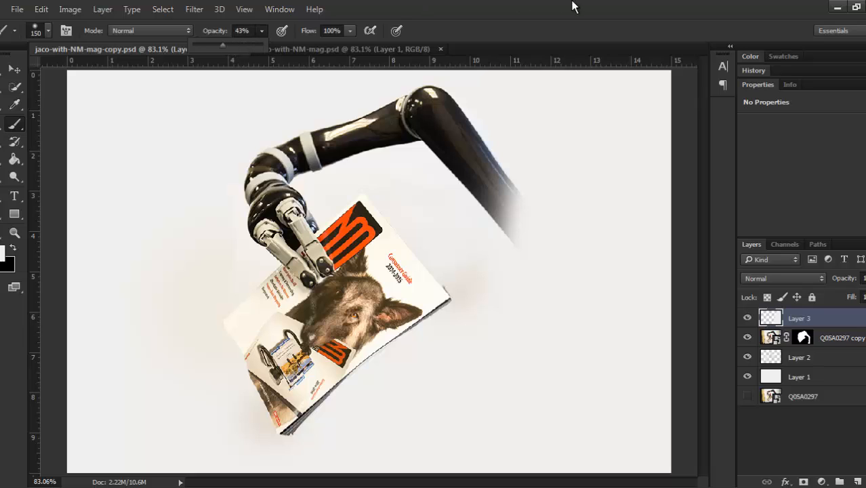
{"action": "key", "text": "bracketright"}
{"action": "key", "text": "bracketright"}
{"action": "key", "text": "bracketright"}
{"action": "key", "text": "bracketright"}
{"action": "key", "text": "bracketright"}
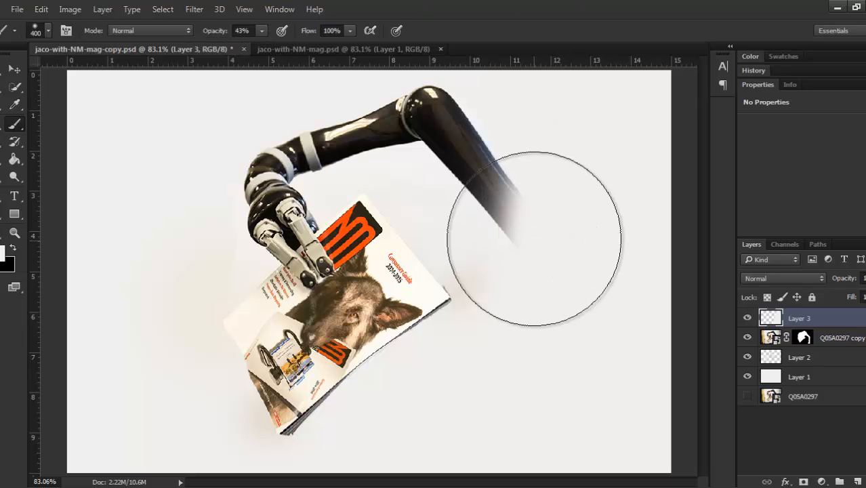
{"action": "left_click_drag", "start_coordinate": [545, 210], "coordinate": [558, 126]}
{"action": "left_click_drag", "start_coordinate": [558, 206], "coordinate": [558, 117]}
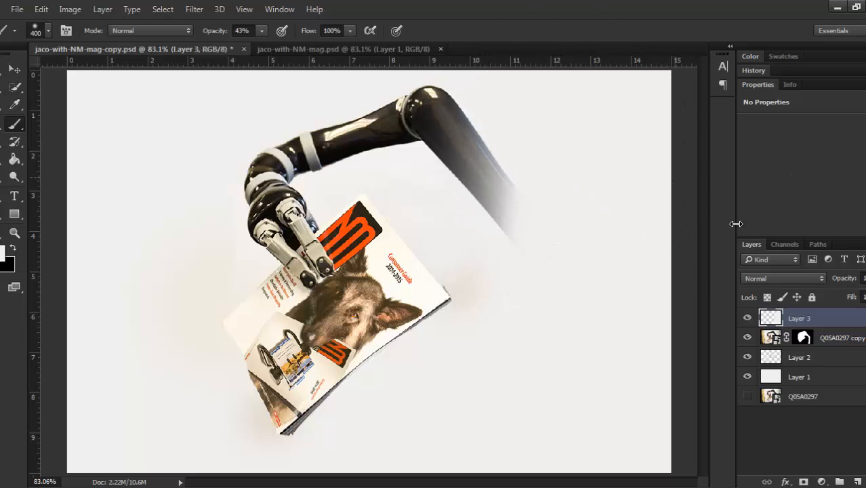
{"action": "left_click", "coordinate": [550, 197]}
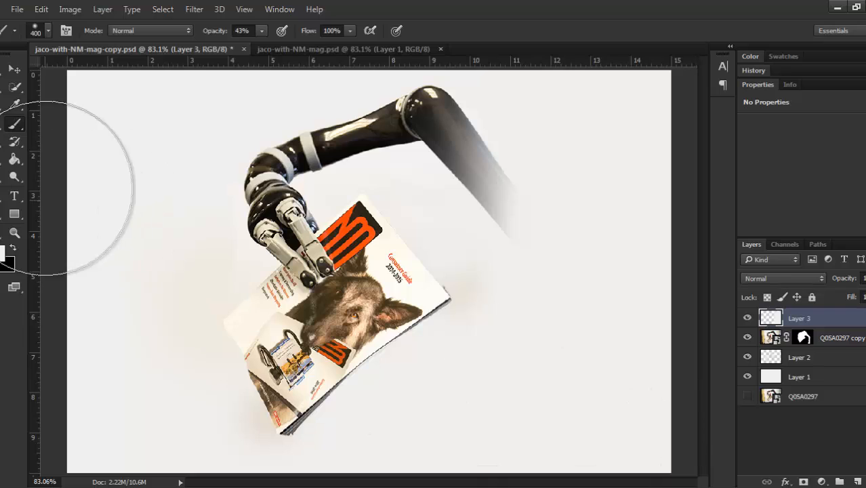
- Compare the working copy with the finished jaco-with-NM-mag.psd document
{"action": "left_click", "coordinate": [13, 69]}
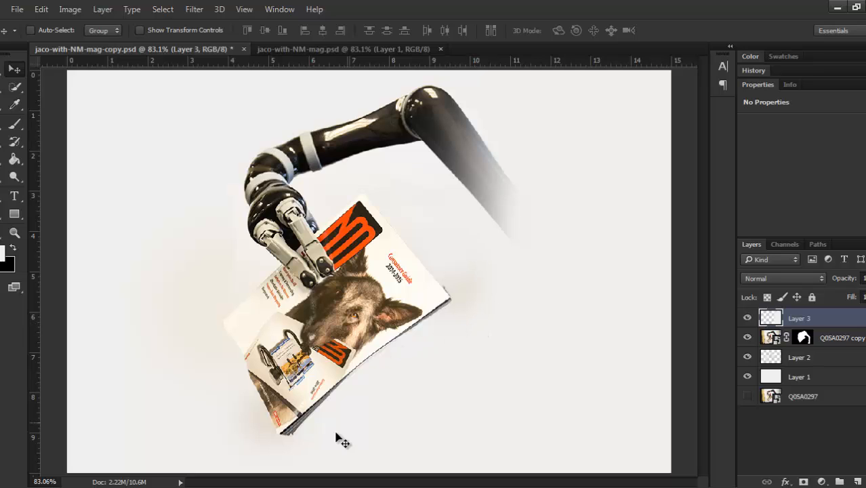
{"action": "left_click", "coordinate": [298, 48]}
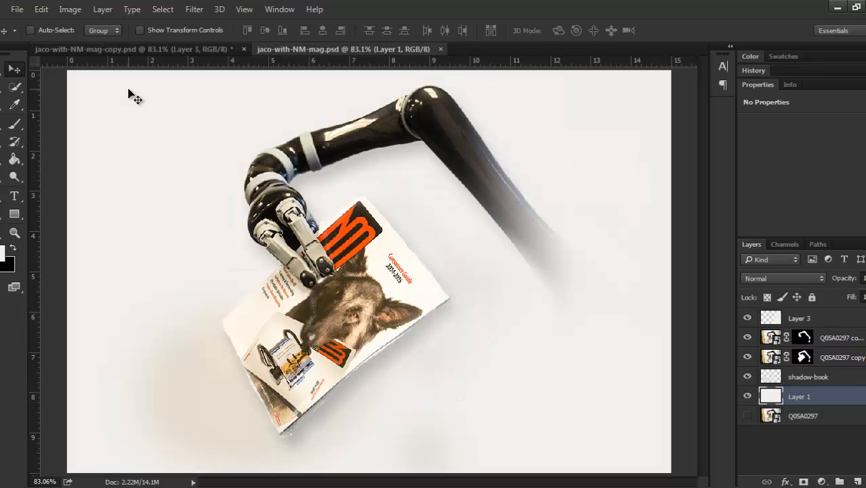
{"action": "left_click", "coordinate": [131, 48]}
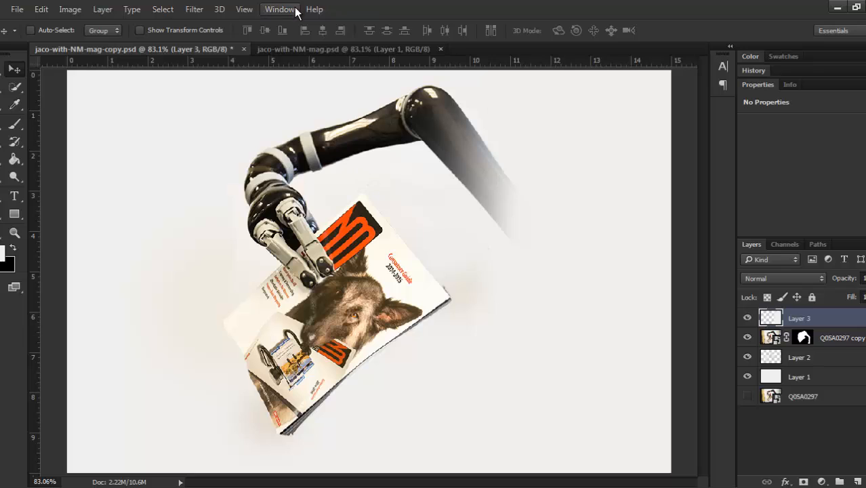
{"action": "left_click", "coordinate": [316, 53]}
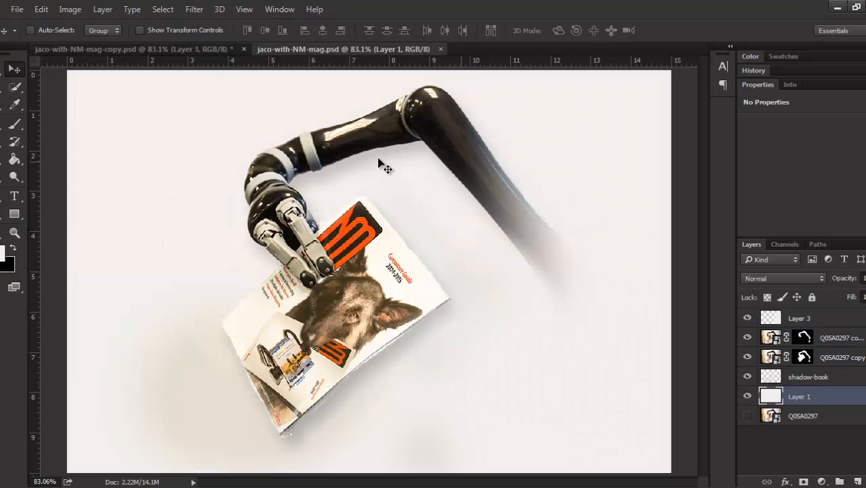
{"action": "left_click", "coordinate": [115, 54]}
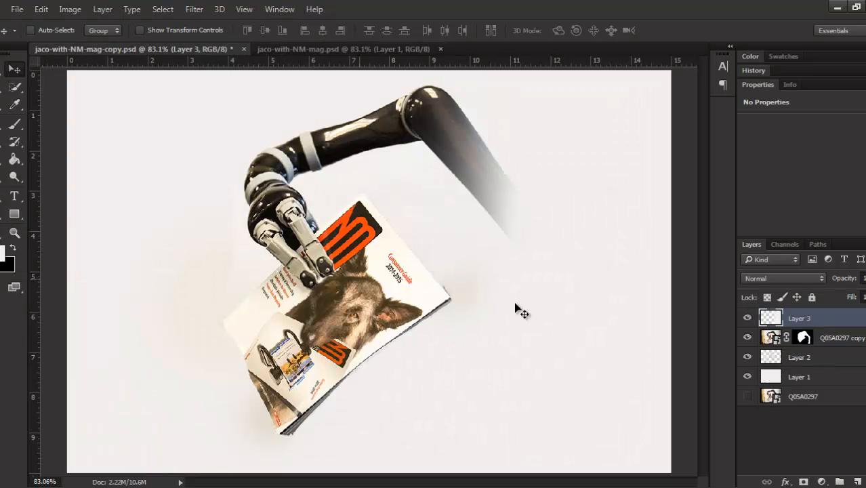
- Duplicate the masked photo layer and enable an Inner Shadow effect on the duplicate
{"action": "left_click", "coordinate": [835, 337]}
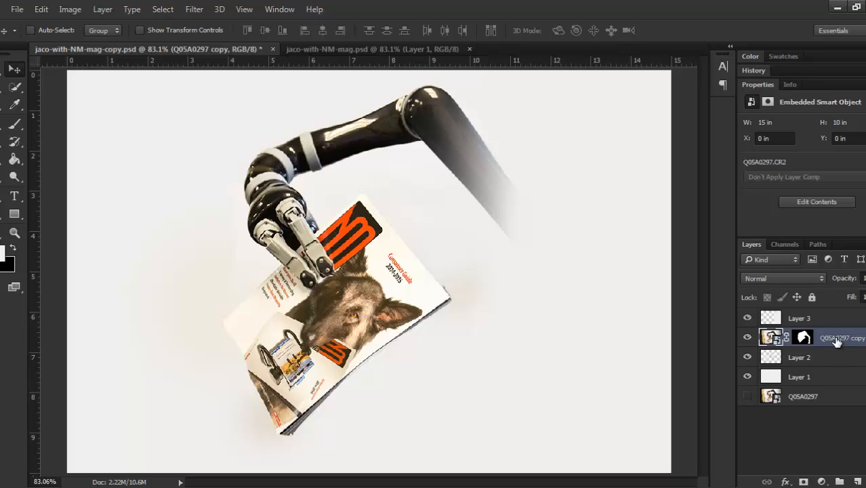
{"action": "left_click_drag", "start_coordinate": [831, 341], "coordinate": [858, 482]}
{"action": "right_click", "coordinate": [841, 339]}
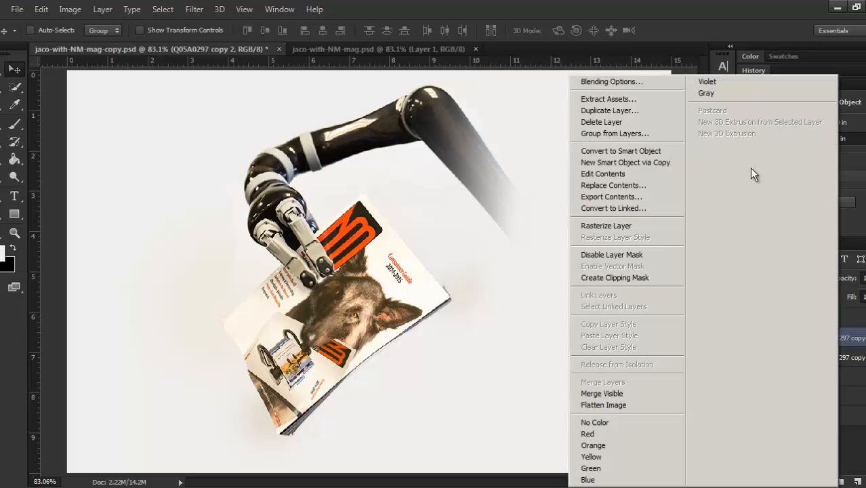
{"action": "left_click", "coordinate": [609, 82]}
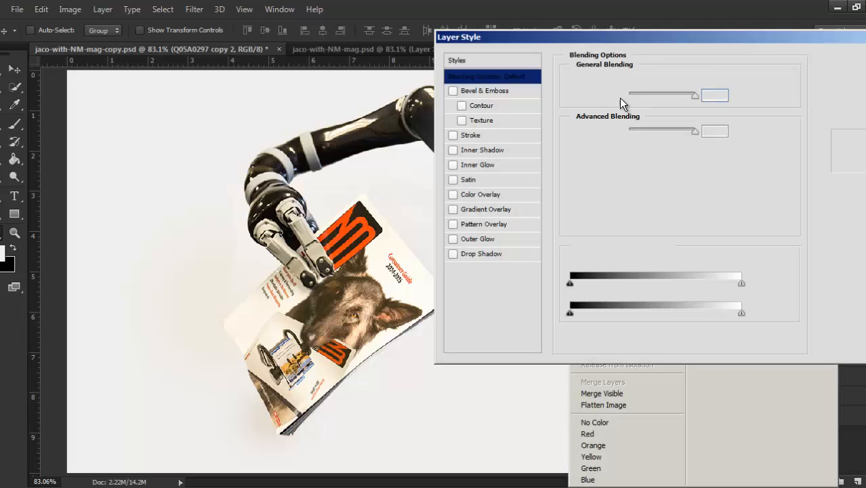
{"action": "left_click", "coordinate": [453, 150]}
{"action": "left_click_drag", "start_coordinate": [546, 37], "coordinate": [671, 29]}
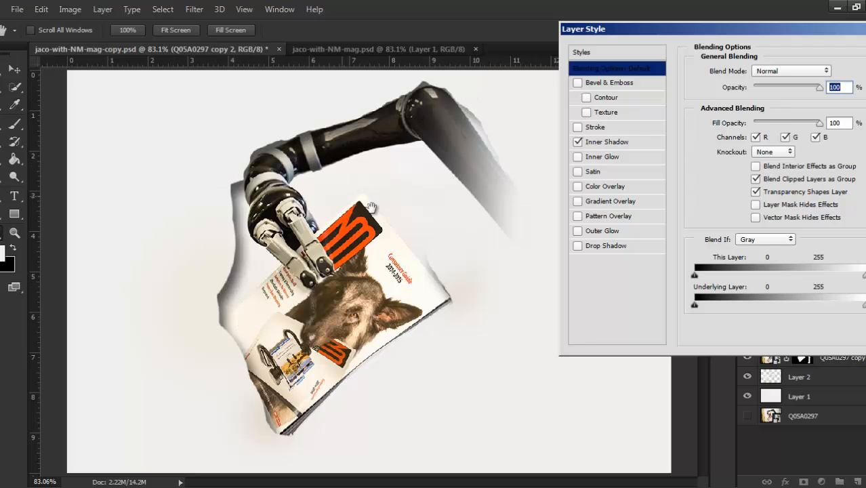
- Set the Inner Shadow opacity to 27% and disable its global light option
{"action": "left_click", "coordinate": [622, 146]}
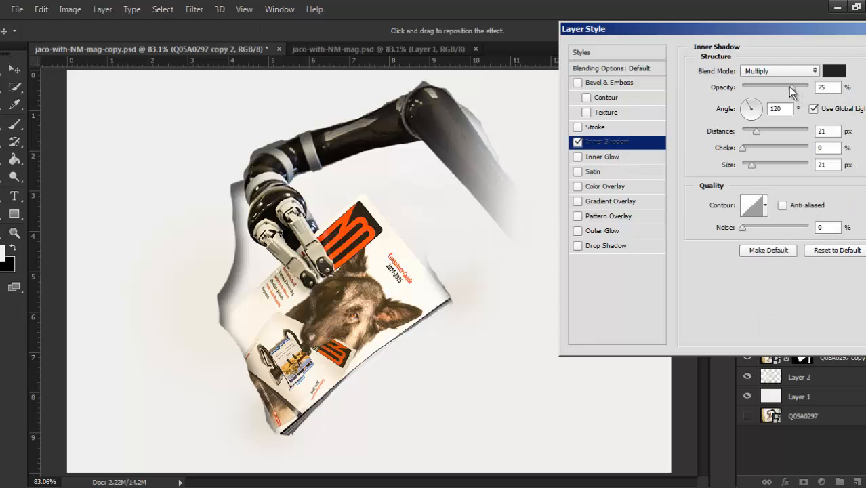
{"action": "left_click_drag", "start_coordinate": [789, 86], "coordinate": [761, 86]}
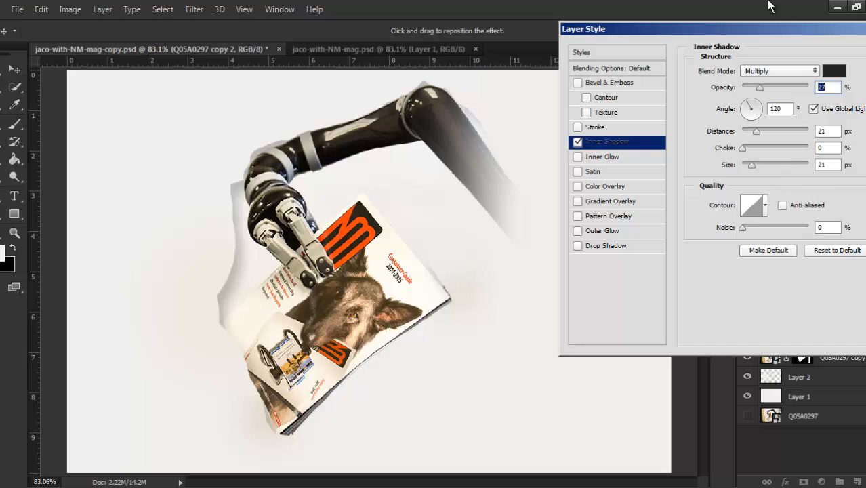
{"action": "left_click_drag", "start_coordinate": [771, 26], "coordinate": [641, 51]}
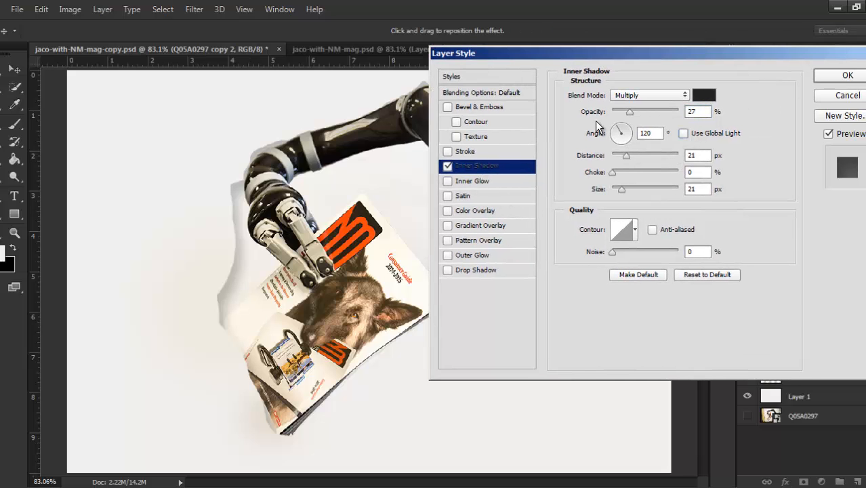
{"action": "left_click_drag", "start_coordinate": [596, 55], "coordinate": [640, 60]}
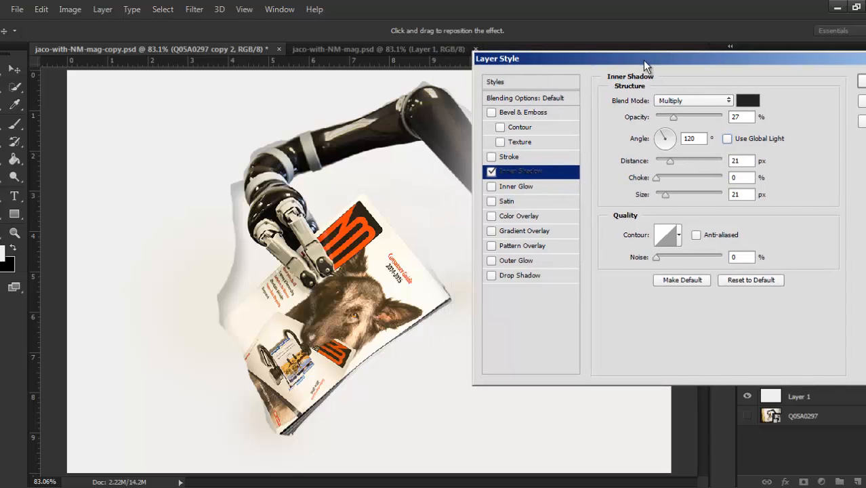
- Compare the duplicate layer with and without the Inner Shadow, closing its layer style with the effect off
{"action": "left_click", "coordinate": [492, 171]}
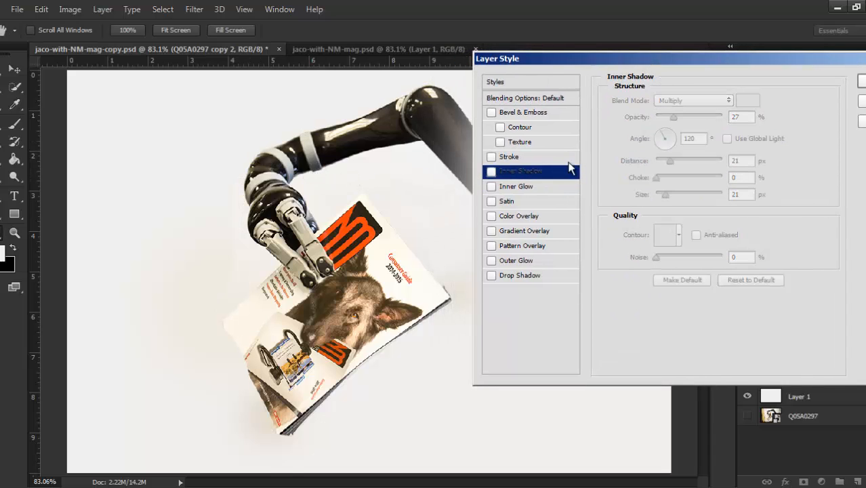
{"action": "left_click", "coordinate": [491, 172]}
{"action": "left_click", "coordinate": [492, 172]}
{"action": "key", "text": "Return"}
- In jaco-with-NM-mag.psd, examine the Inner Shadow settings of the upper masked photo layer and compare the arm with and without the effect
{"action": "left_click", "coordinate": [316, 51]}
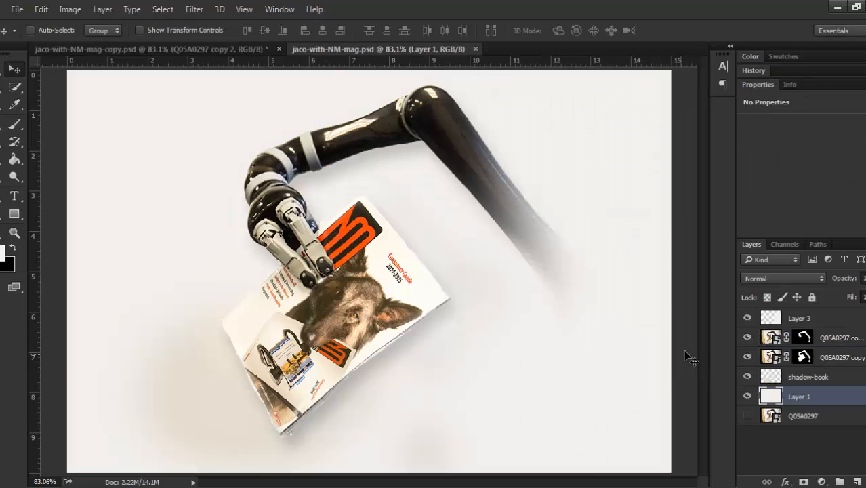
{"action": "left_click", "coordinate": [865, 338]}
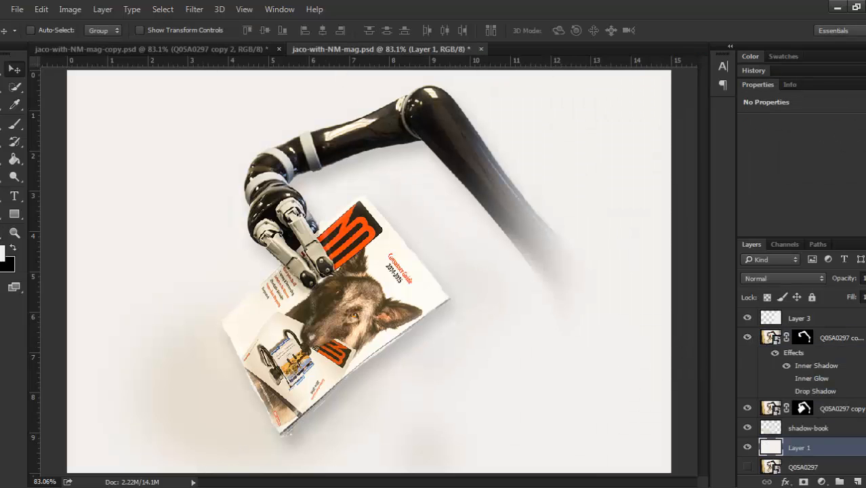
{"action": "double_click", "coordinate": [864, 338]}
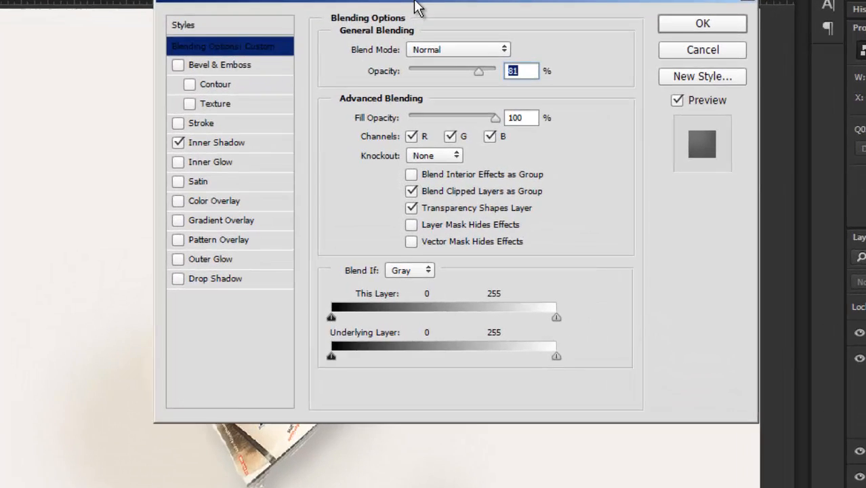
{"action": "left_click_drag", "start_coordinate": [411, 61], "coordinate": [773, 95]}
{"action": "left_click_drag", "start_coordinate": [773, 4], "coordinate": [861, 0]}
{"action": "left_click", "coordinate": [841, 133]}
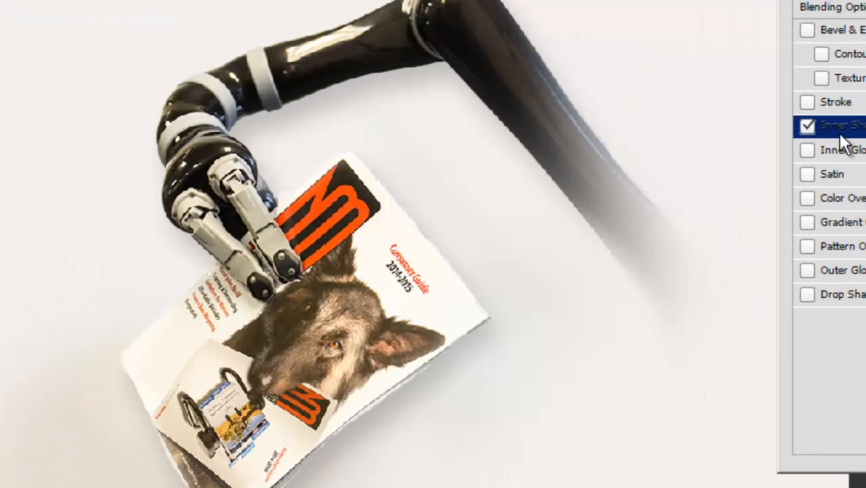
{"action": "left_click", "coordinate": [806, 127]}
{"action": "left_click", "coordinate": [807, 127]}
{"action": "left_click", "coordinate": [807, 127]}
{"action": "left_click_drag", "start_coordinate": [865, 0], "coordinate": [368, 7]}
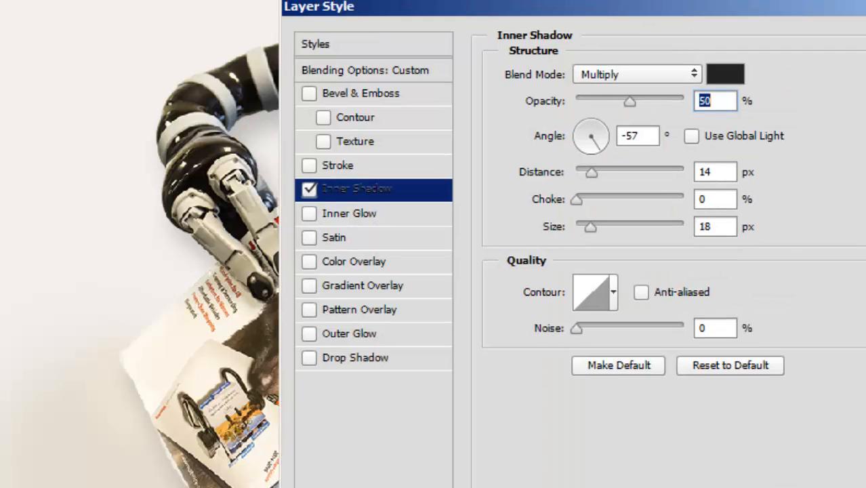
{"action": "key", "text": "Return"}
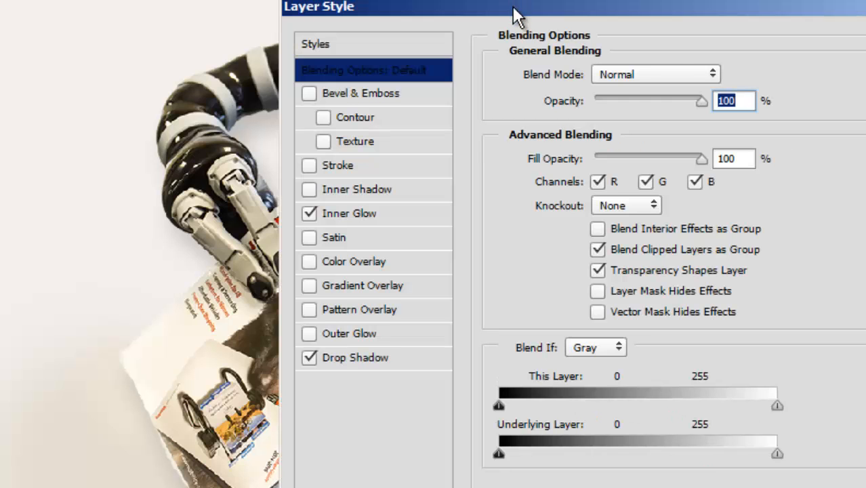
- Open the lower masked photo layer's Drop Shadow settings and compare the arm and magazine with and without the effect
{"action": "left_click_drag", "start_coordinate": [512, 16], "coordinate": [865, 8]}
{"action": "left_click", "coordinate": [814, 283]}
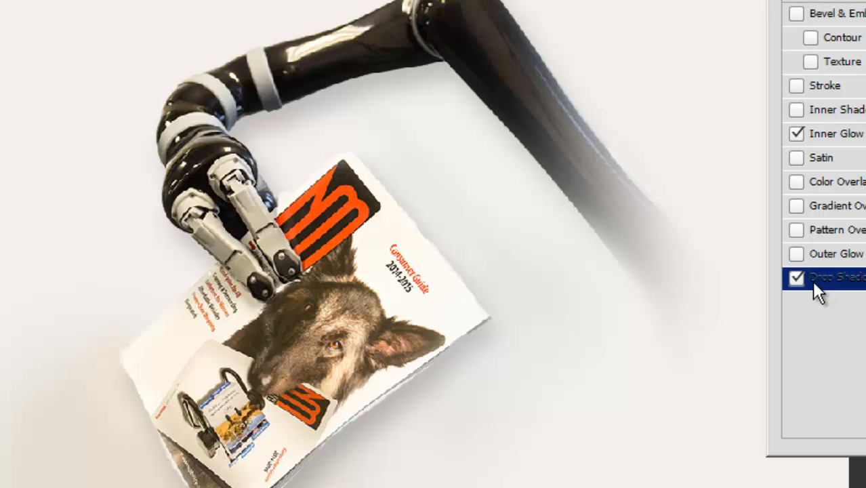
{"action": "left_click", "coordinate": [797, 278]}
{"action": "left_click", "coordinate": [797, 278]}
{"action": "left_click_drag", "start_coordinate": [865, 0], "coordinate": [779, 0]}
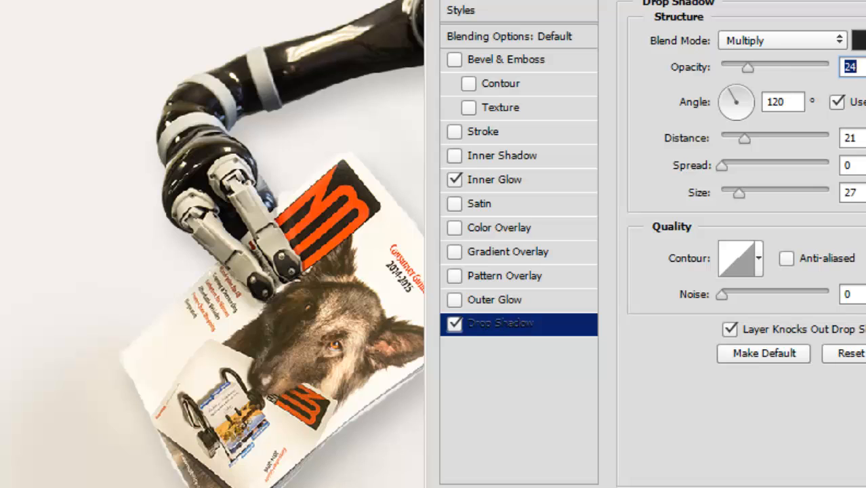
- Compare the arm's edges under a strong Drop Shadow, reduce the shadow's opacity to a faint level, and apply the layer style
{"action": "left_click_drag", "start_coordinate": [780, 0], "coordinate": [865, 11]}
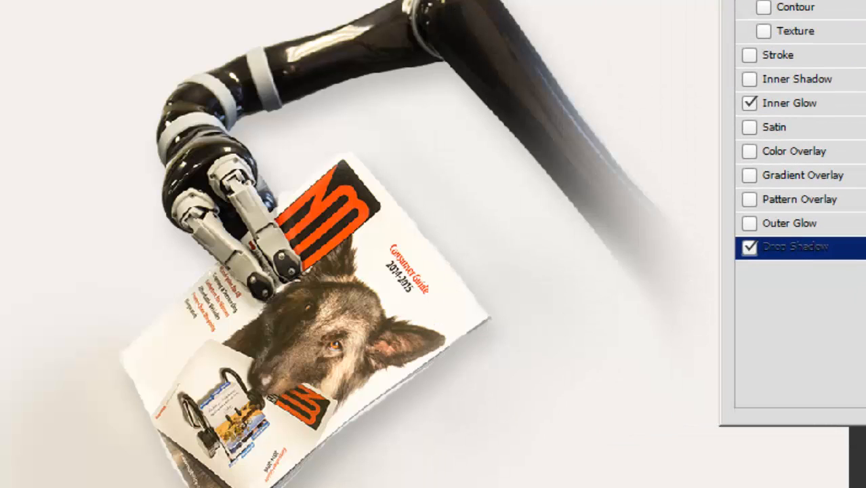
{"action": "left_click_drag", "start_coordinate": [865, 42], "coordinate": [865, 71]}
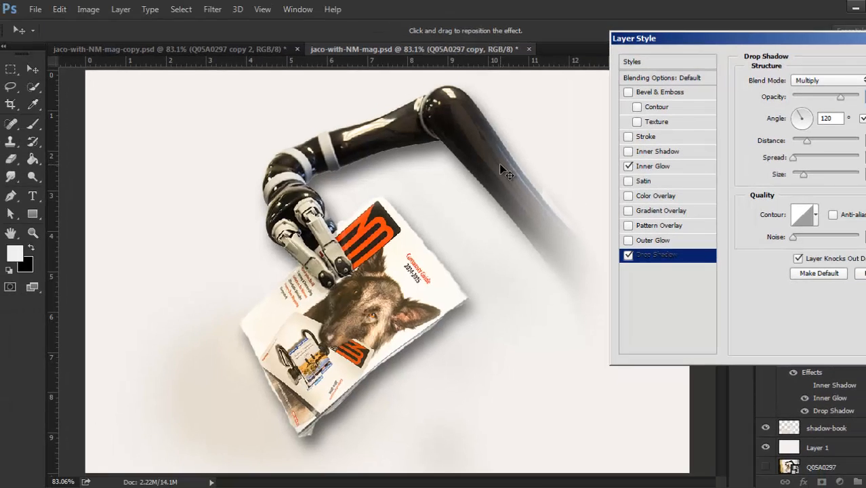
{"action": "left_click_drag", "start_coordinate": [540, 99], "coordinate": [557, 117]}
{"action": "key", "text": "ctrl+plus"}
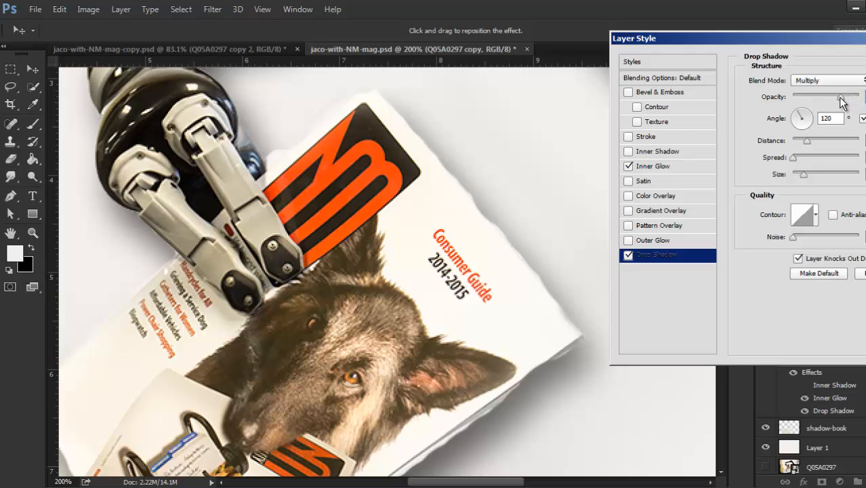
{"action": "left_click_drag", "start_coordinate": [366, 115], "coordinate": [464, 305]}
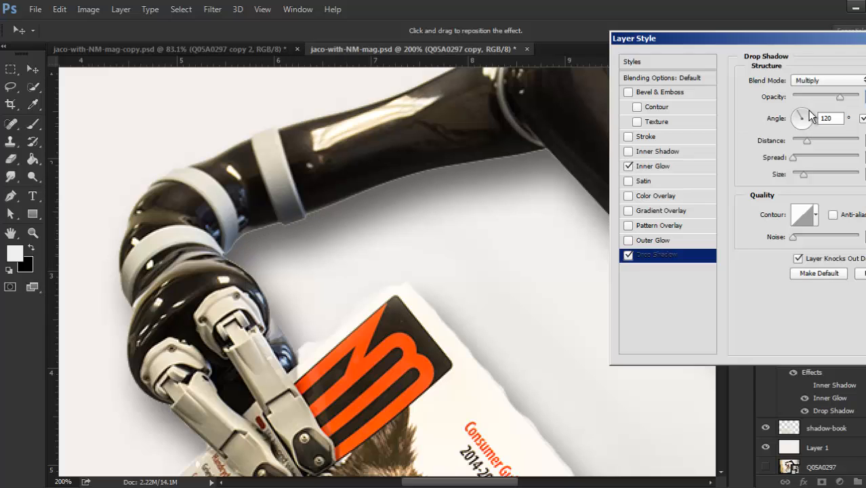
{"action": "left_click_drag", "start_coordinate": [841, 102], "coordinate": [810, 101]}
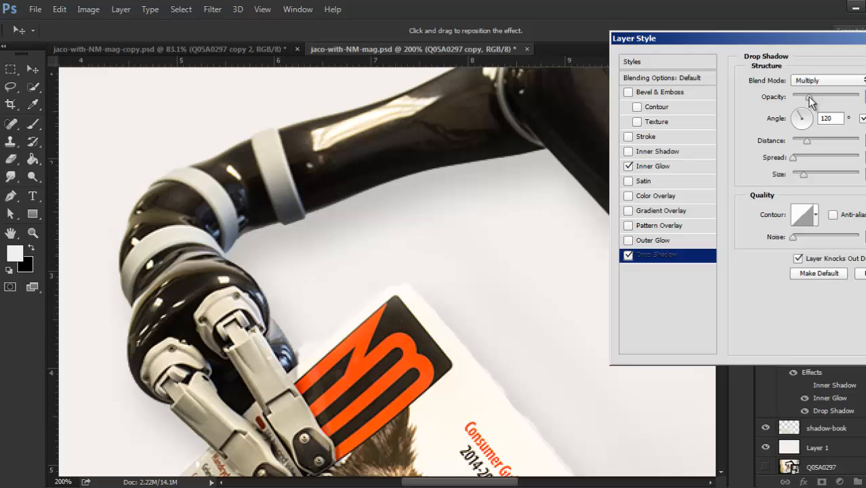
{"action": "key", "text": "Return"}
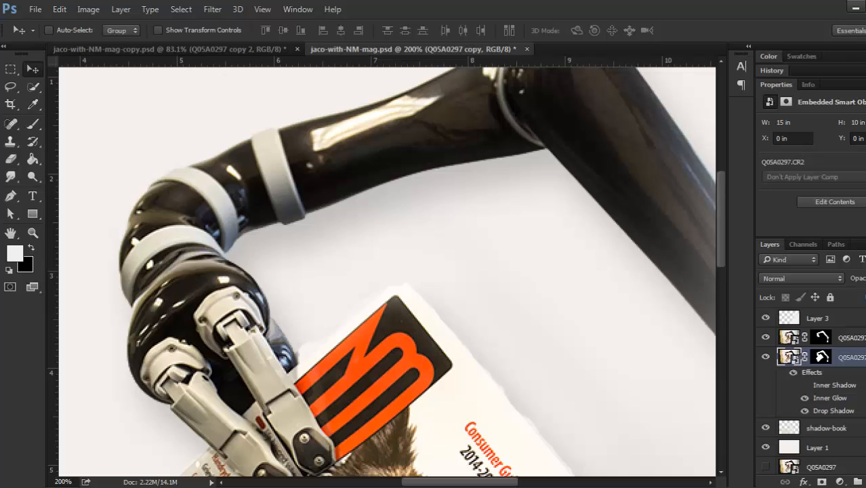
- Reopen the masked photo layer's style and raise its Inner Glow opacity to 97%
{"action": "key", "text": "ctrl+0"}
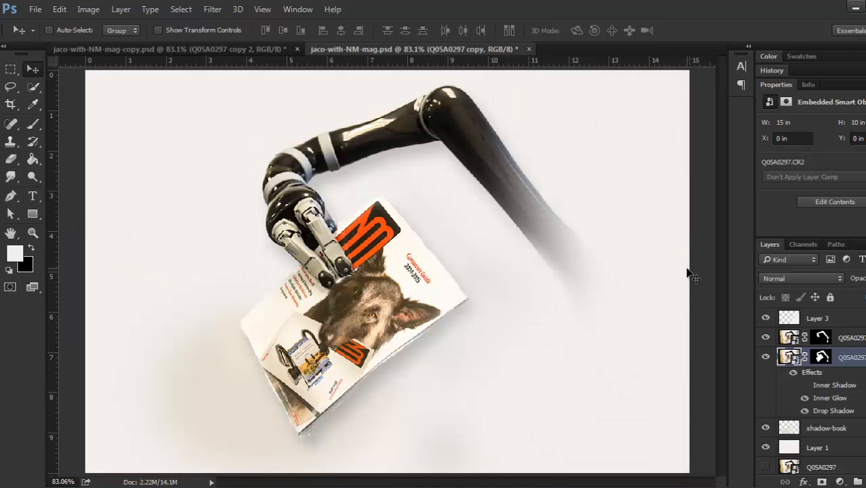
{"action": "key", "text": "ctrl+plus"}
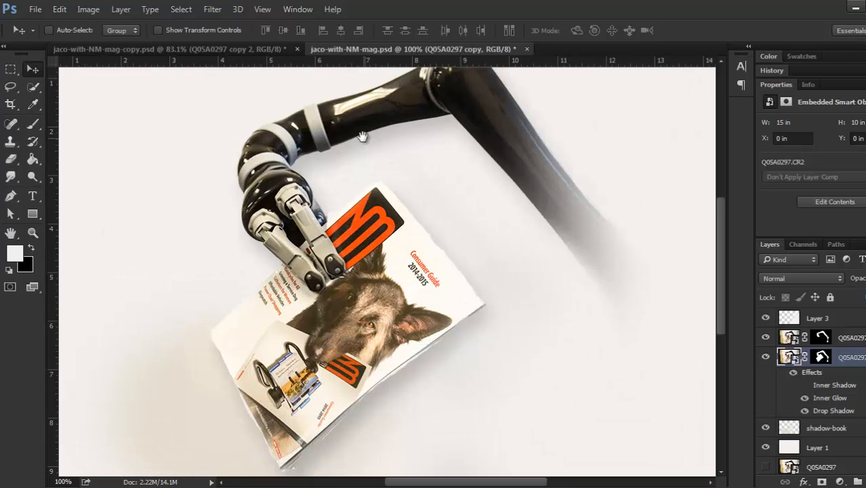
{"action": "left_click_drag", "start_coordinate": [363, 137], "coordinate": [366, 178]}
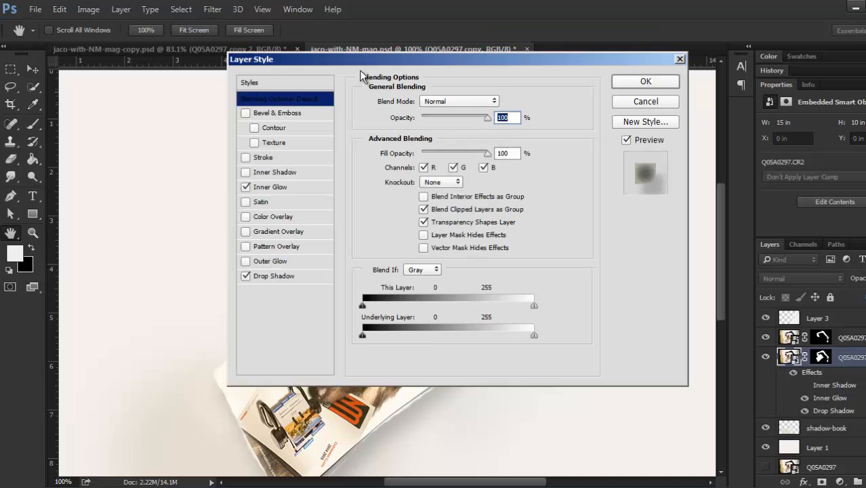
{"action": "left_click_drag", "start_coordinate": [366, 60], "coordinate": [713, 50]}
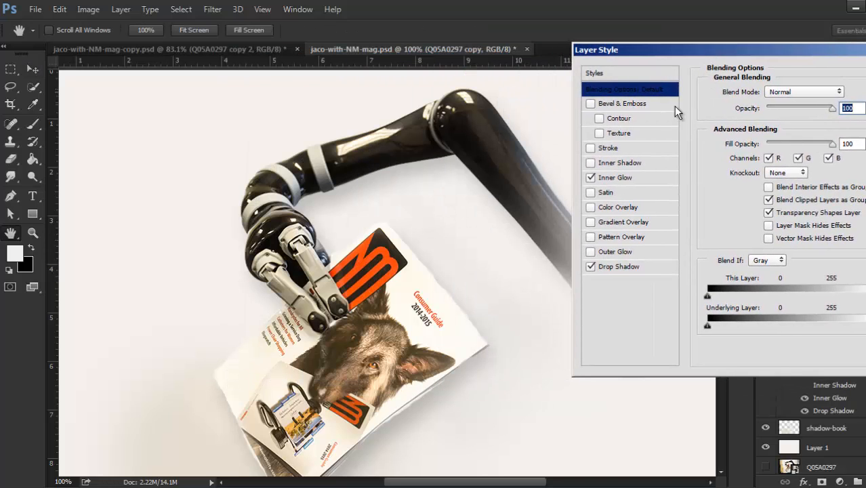
{"action": "left_click", "coordinate": [624, 177]}
{"action": "left_click_drag", "start_coordinate": [792, 109], "coordinate": [820, 108]}
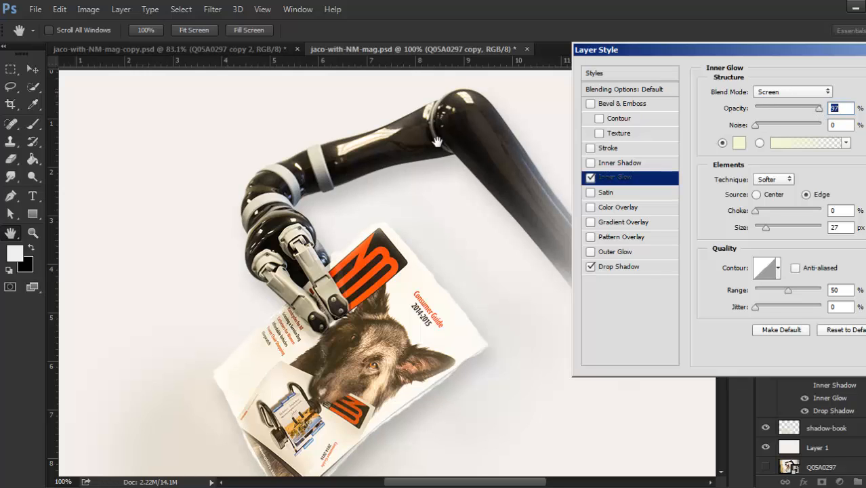
- Compare the edges of the arm and magazine with and without the Inner Glow, leaving the effect enabled
{"action": "left_click", "coordinate": [590, 178]}
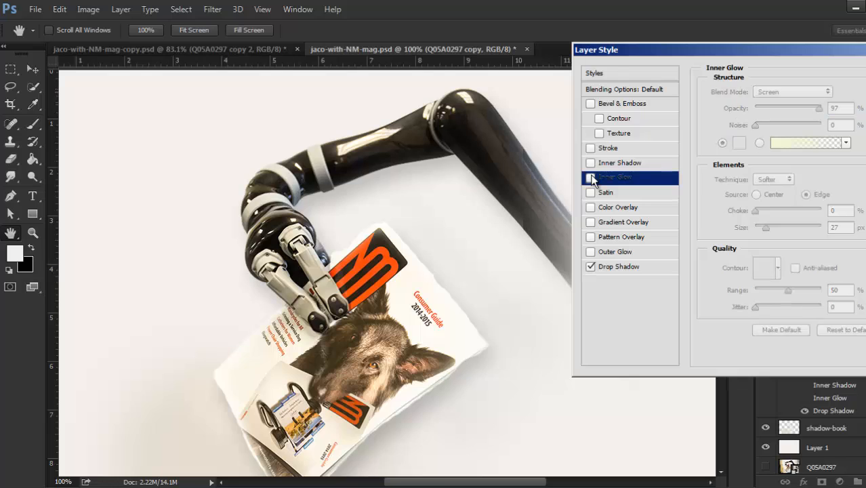
{"action": "left_click", "coordinate": [591, 178]}
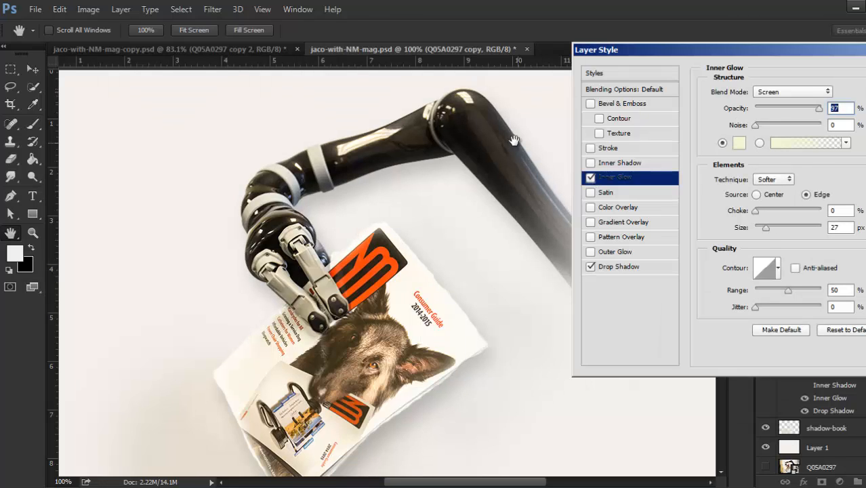
{"action": "left_click", "coordinate": [592, 179]}
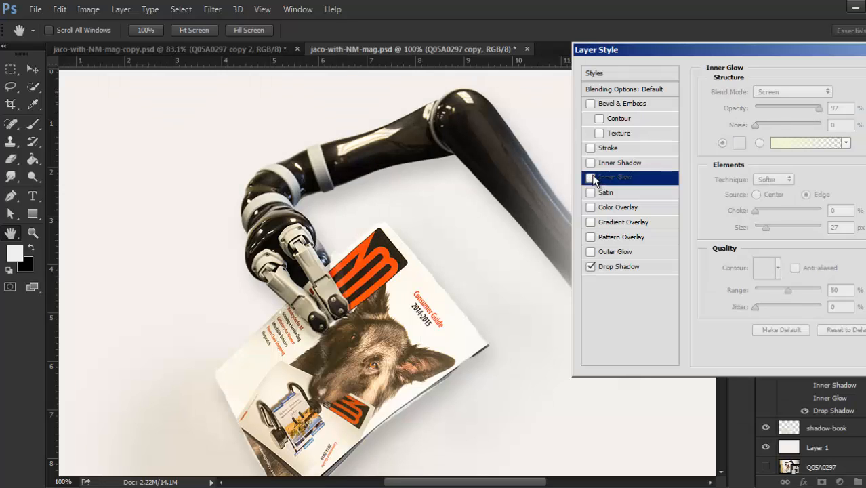
{"action": "left_click", "coordinate": [592, 179]}
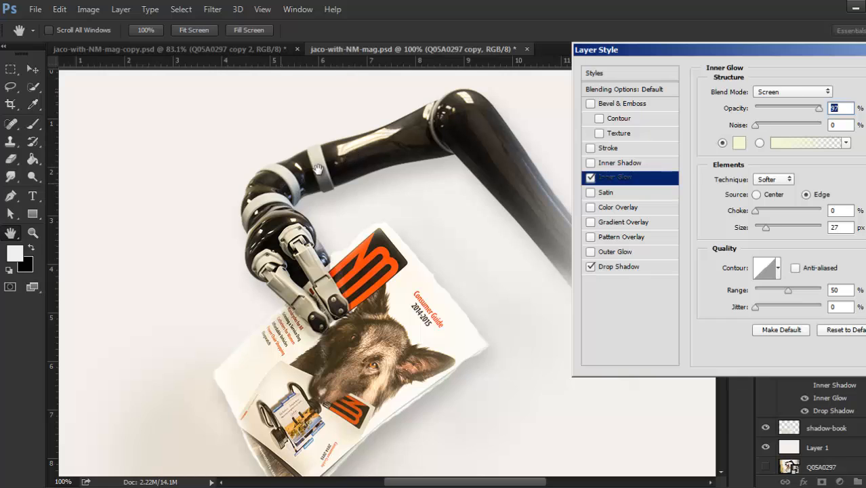
{"action": "left_click", "coordinate": [592, 179]}
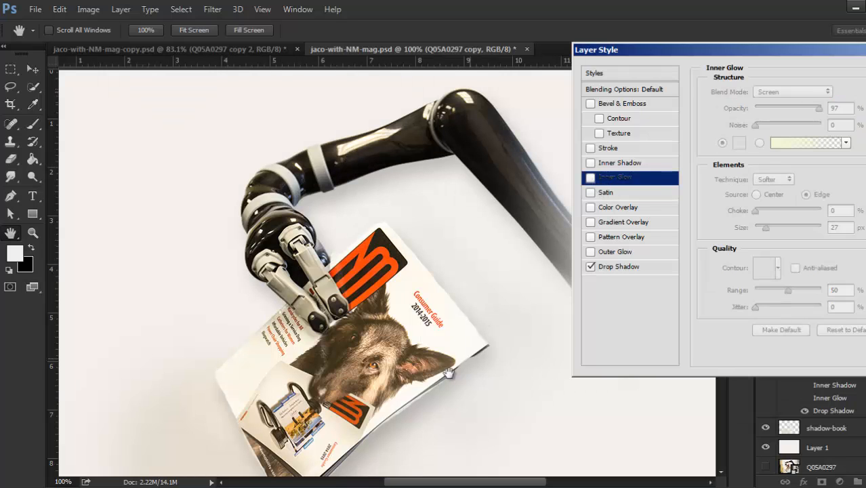
{"action": "left_click", "coordinate": [592, 179]}
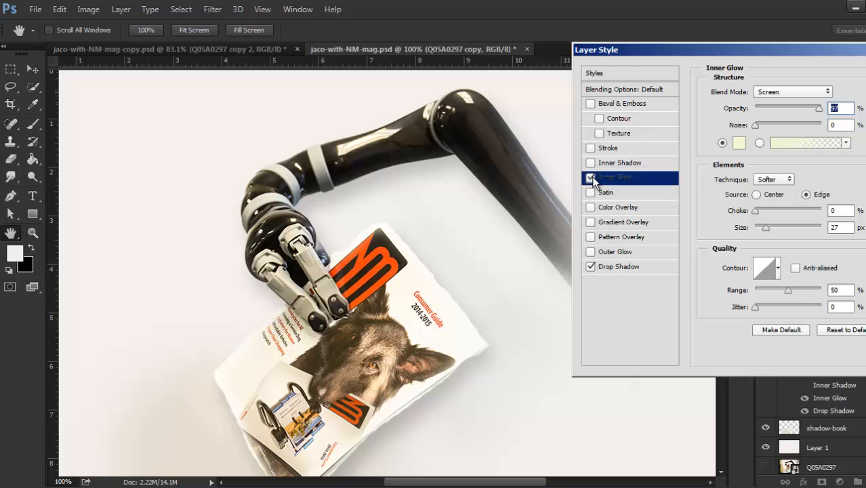
{"action": "left_click", "coordinate": [592, 179]}
{"action": "left_click", "coordinate": [592, 179]}
- Set the Inner Glow opacity to 50%, apply the layer style, and collapse the layer's effects list
{"action": "left_click", "coordinate": [787, 109]}
{"action": "left_click_drag", "start_coordinate": [780, 50], "coordinate": [683, 64]}
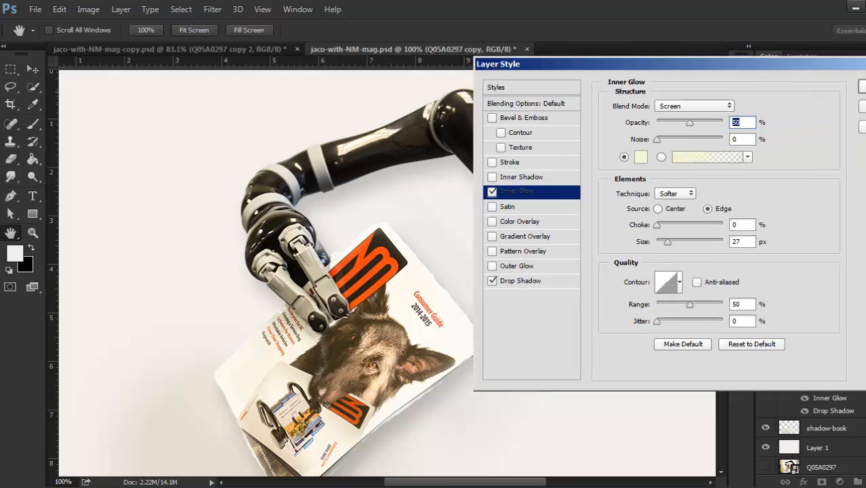
{"action": "left_click", "coordinate": [855, 84]}
{"action": "left_click", "coordinate": [865, 358]}
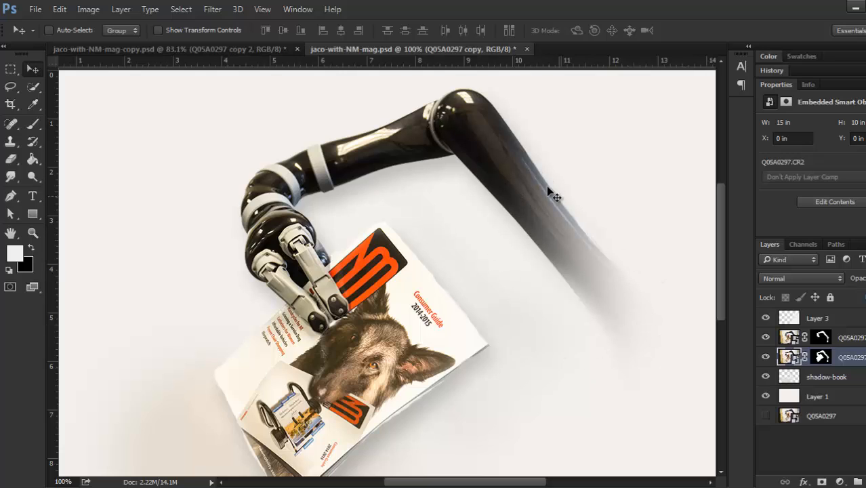
- Compare the arm's faded lower end with Layer 3 hidden and shown, and inspect the whole composition
{"action": "left_click", "coordinate": [765, 317]}
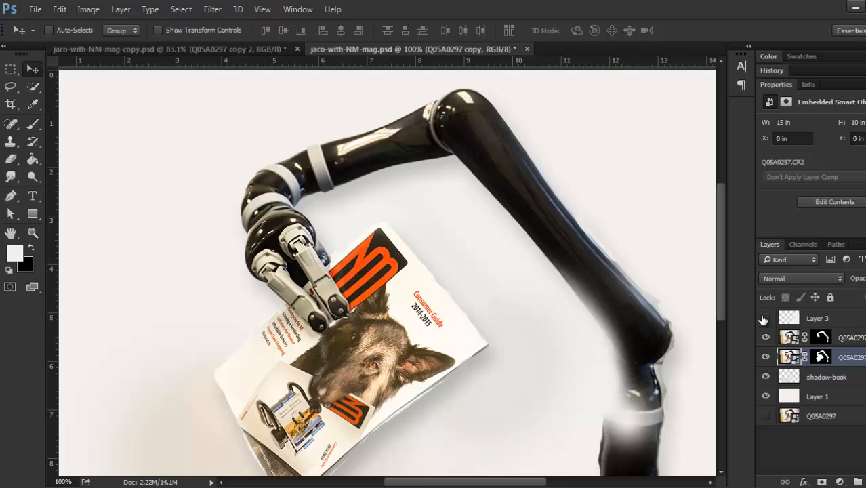
{"action": "left_click", "coordinate": [765, 318]}
{"action": "scroll", "coordinate": [383, 356], "scroll_direction": "down", "scroll_amount": 1}
{"action": "scroll", "coordinate": [383, 351], "scroll_direction": "down", "scroll_amount": 3}
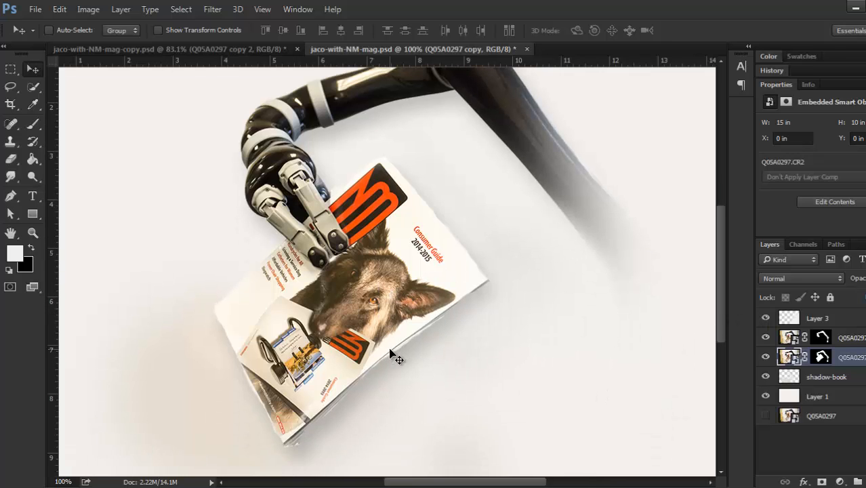
{"action": "key", "text": "ctrl+0"}
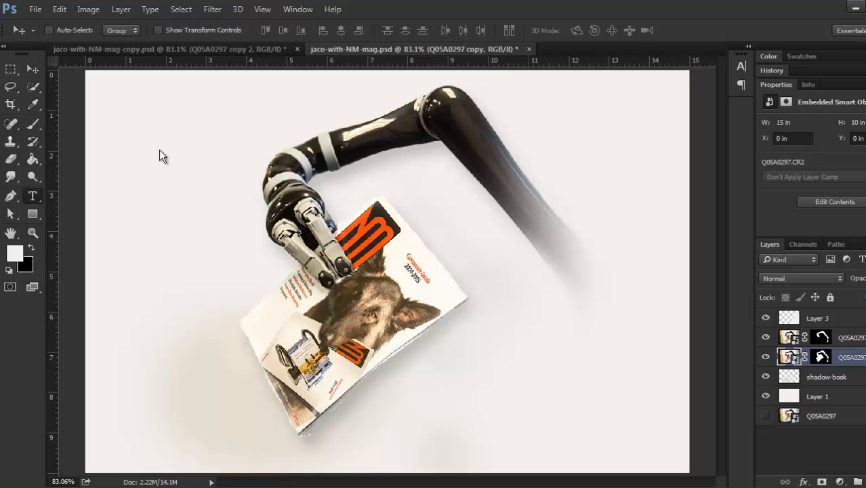
- Add the black text "TEXT HERE" in the empty area above the robotic arm's wrist
{"action": "key", "text": "t"}
{"action": "left_click", "coordinate": [30, 247]}
{"action": "left_click", "coordinate": [215, 104]}
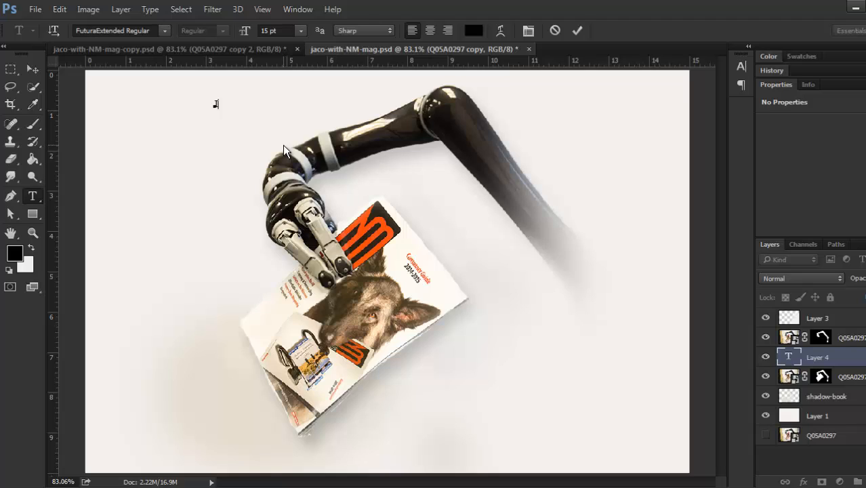
{"action": "type", "text": "TEXT HERE"}
- Try the text at 150 pt and at 100 pt, moving it down so it fits inside the canvas
{"action": "left_click_drag", "start_coordinate": [255, 107], "coordinate": [171, 110]}
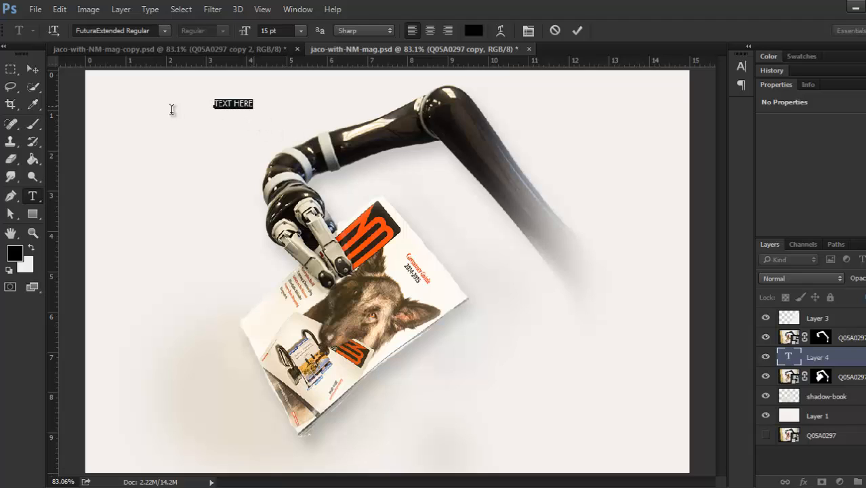
{"action": "left_click", "coordinate": [270, 30]}
{"action": "type", "text": "150"}
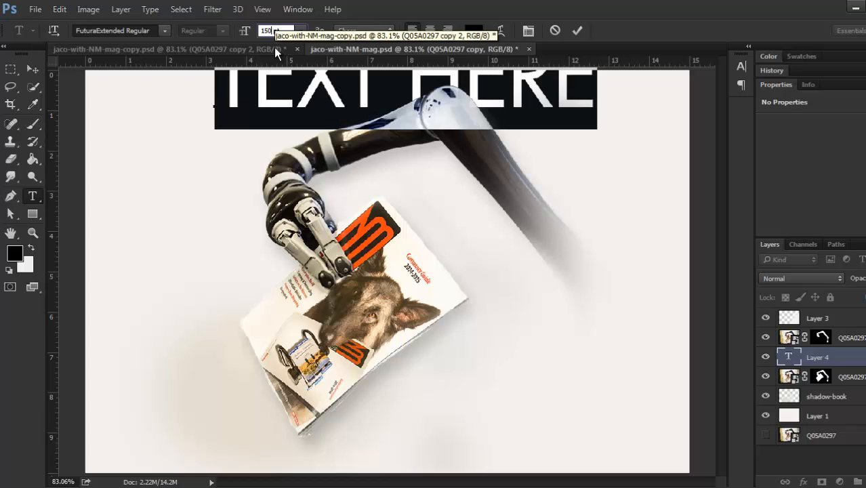
{"action": "key", "text": "Return"}
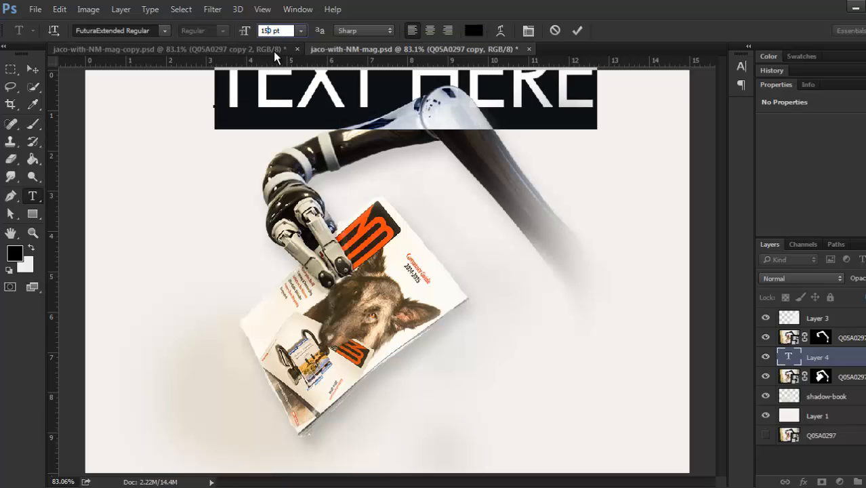
{"action": "key", "text": "ctrl+z"}
{"action": "type", "text": "10"}
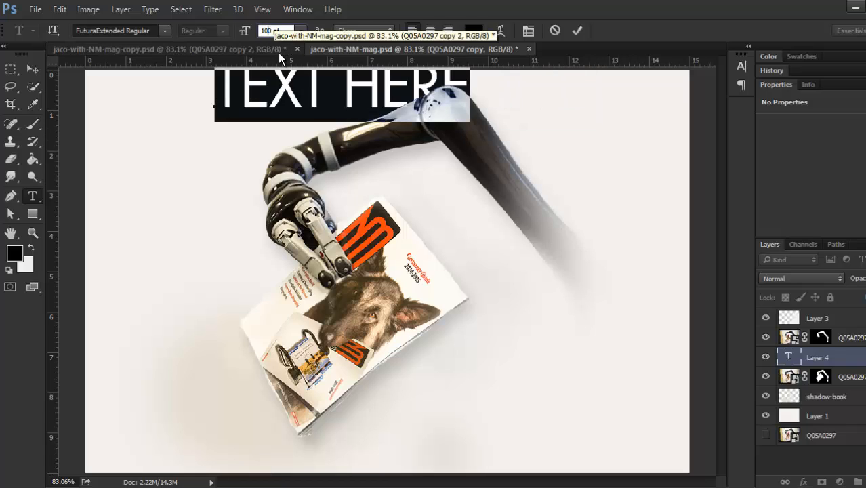
{"action": "left_click_drag", "start_coordinate": [275, 160], "coordinate": [284, 196]}
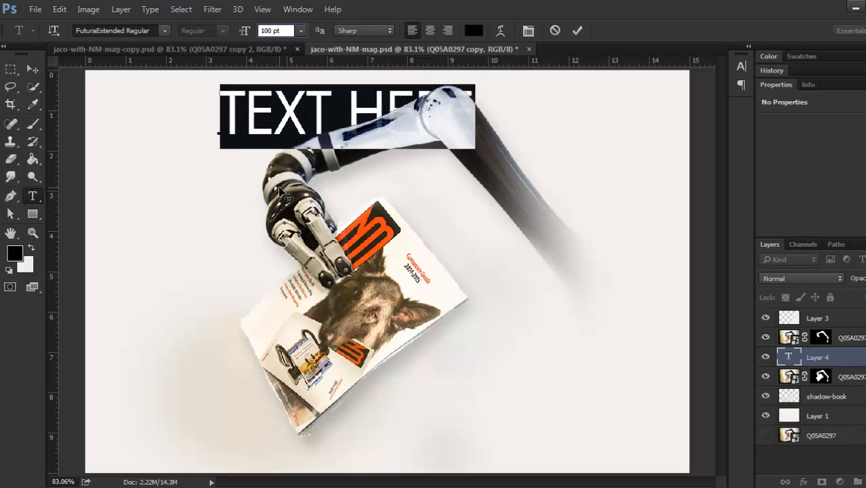
- Reduce the whole "TEXT HERE" text to 50 pt and fine-tune its size up to 59 pt
{"action": "left_click_drag", "start_coordinate": [461, 97], "coordinate": [170, 116]}
{"action": "left_click", "coordinate": [263, 31]}
{"action": "key", "text": "ctrl+a"}
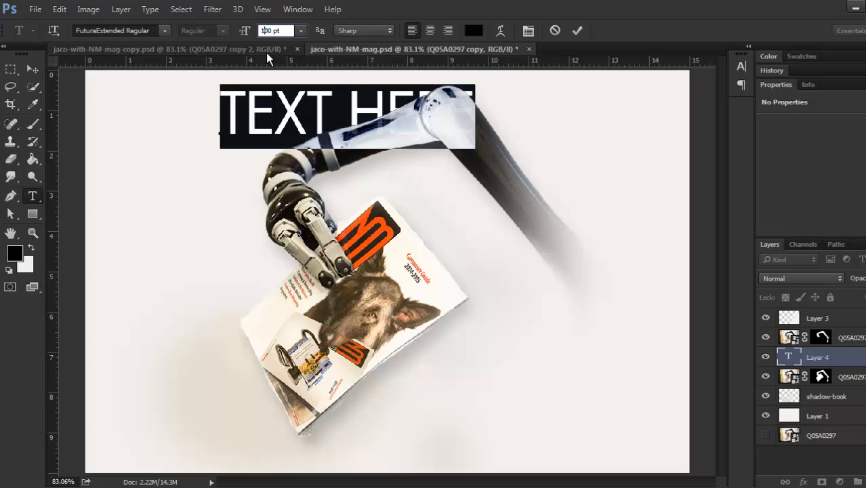
{"action": "type", "text": "50"}
{"action": "key", "text": "Return"}
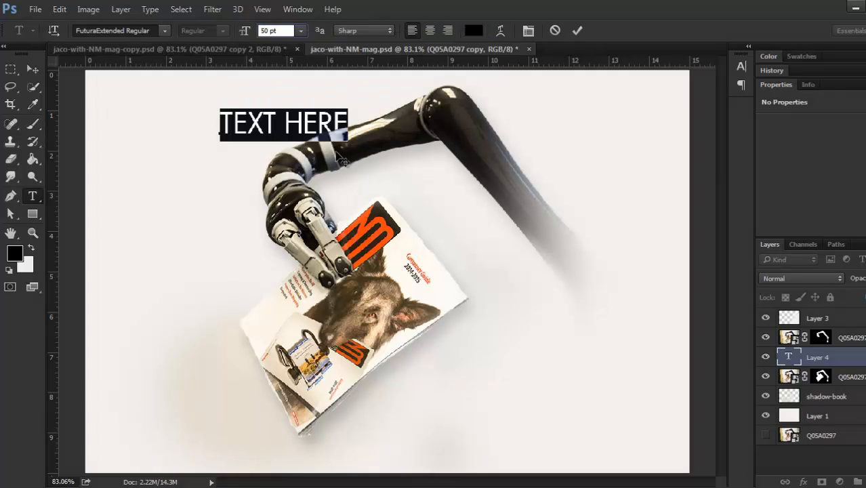
{"action": "scroll", "coordinate": [293, 36], "scroll_direction": "up", "scroll_amount": 9}
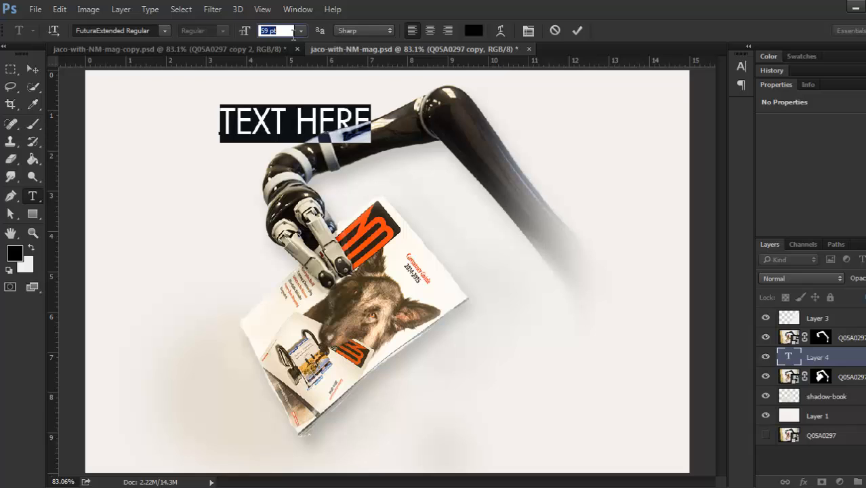
{"action": "left_click", "coordinate": [377, 119]}
- Move the text into the empty area beside the magazine's lower edge and place its layer above Layer 3
{"action": "left_click", "coordinate": [32, 69]}
{"action": "left_click_drag", "start_coordinate": [283, 129], "coordinate": [471, 384]}
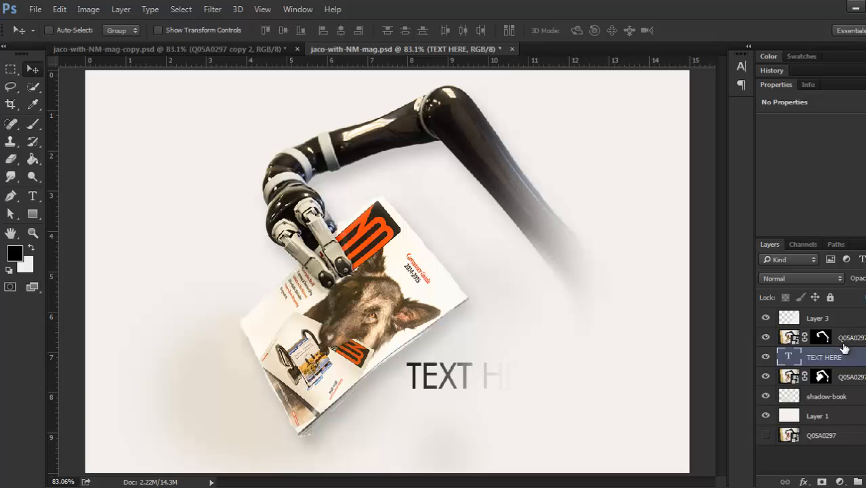
{"action": "left_click_drag", "start_coordinate": [858, 358], "coordinate": [843, 312]}
{"action": "mouse_move", "coordinate": [490, 393]}
{"action": "left_mouse_down"}
{"action": "mouse_move", "coordinate": [491, 378]}
{"action": "mouse_move", "coordinate": [482, 377]}
{"action": "left_mouse_up"}
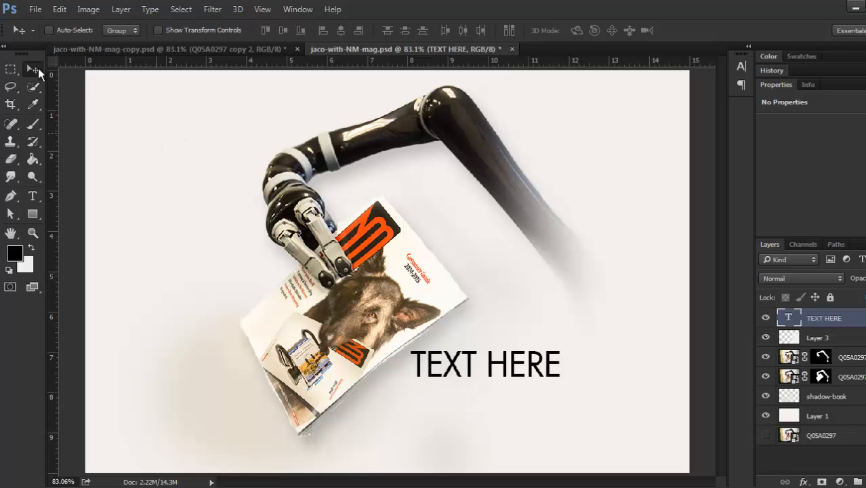
- Try cropping the canvas inward from both sides around the robotic arm and magazine
{"action": "left_click", "coordinate": [11, 104]}
{"action": "left_click_drag", "start_coordinate": [88, 272], "coordinate": [150, 272]}
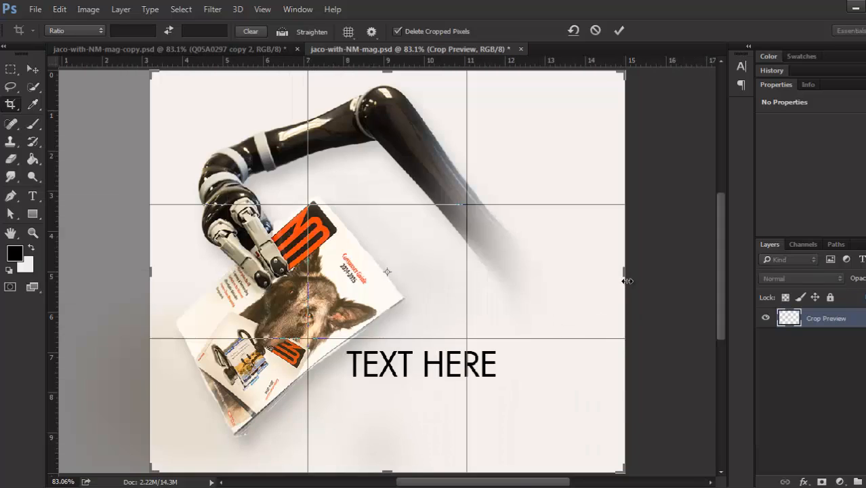
{"action": "left_click_drag", "start_coordinate": [625, 272], "coordinate": [557, 287]}
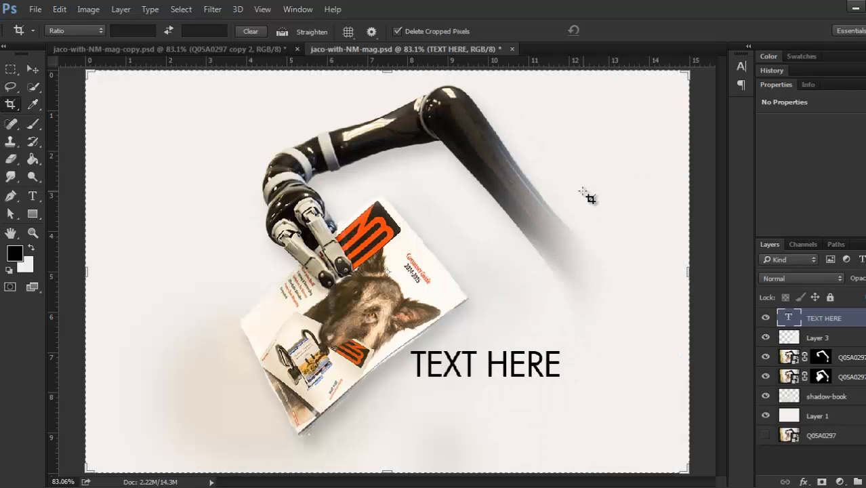
- Compare the design with jaco-with-NM-mag-copy.psd, return to jaco-with-NM-mag.psd and switch to the Move tool
{"action": "left_click", "coordinate": [257, 47]}
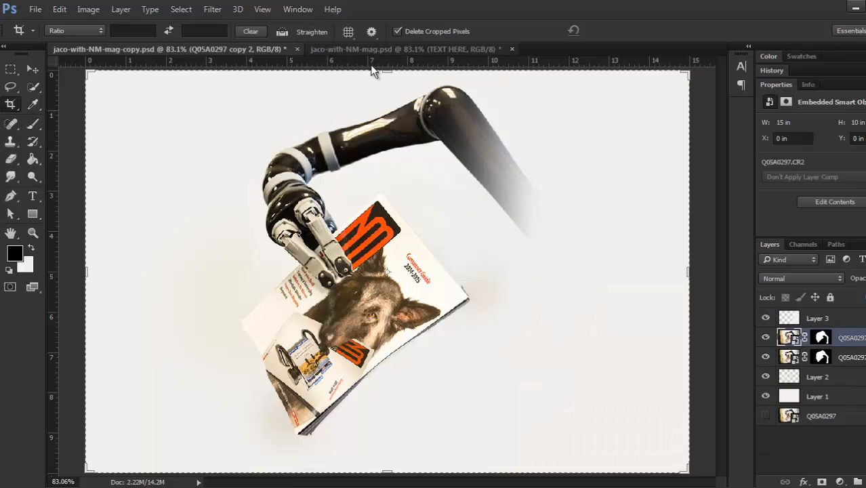
{"action": "left_click", "coordinate": [325, 47]}
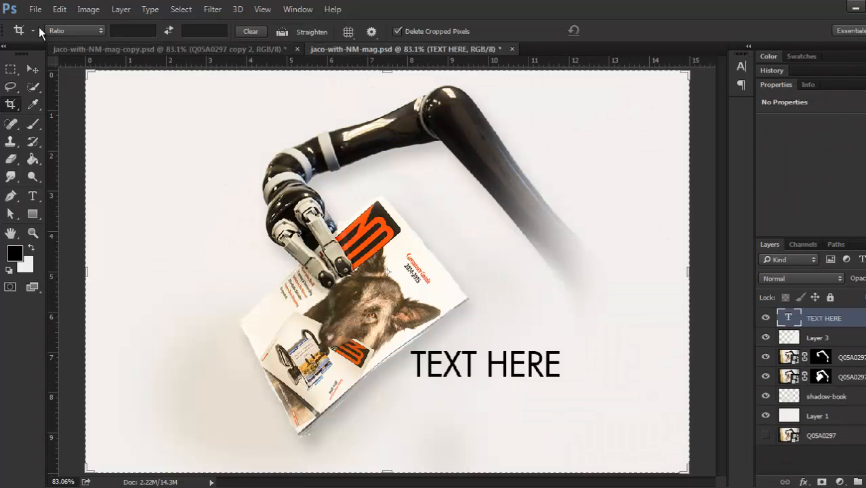
{"action": "left_click", "coordinate": [32, 69]}
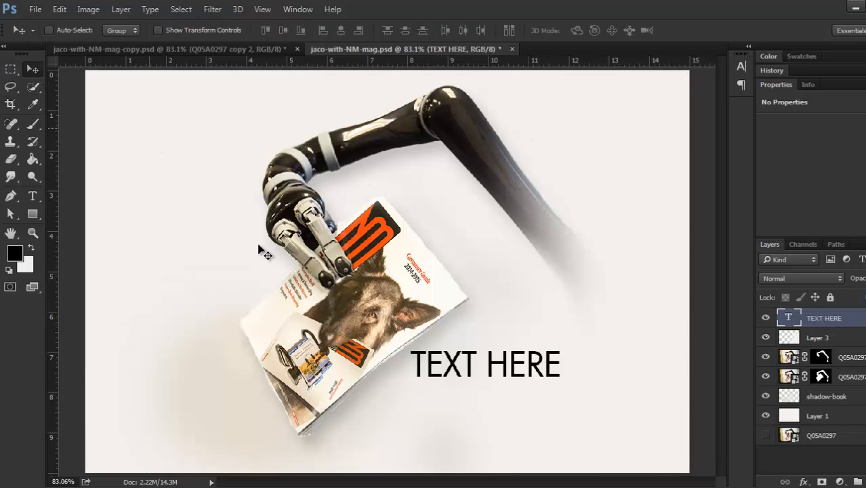
- Hide the TEXT HERE layer and all other layers above the original Q05A0297 photo to view it alone
{"action": "left_click", "coordinate": [767, 319]}
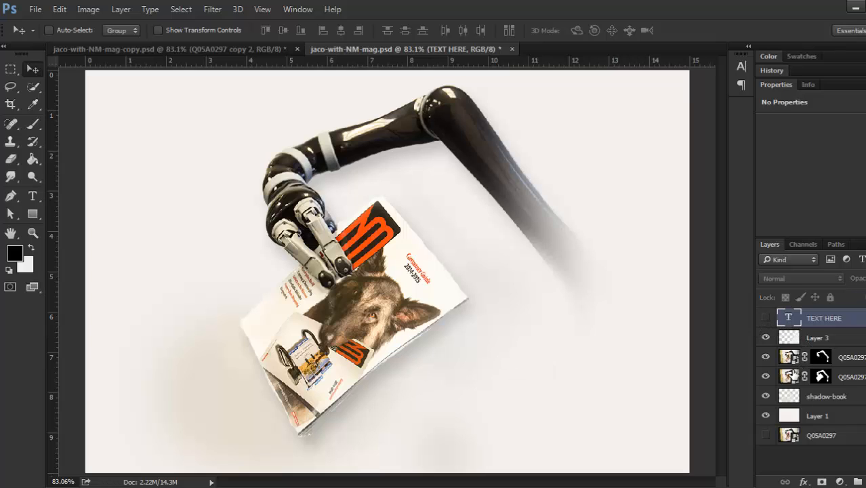
{"action": "left_click_drag", "start_coordinate": [767, 415], "coordinate": [766, 337]}
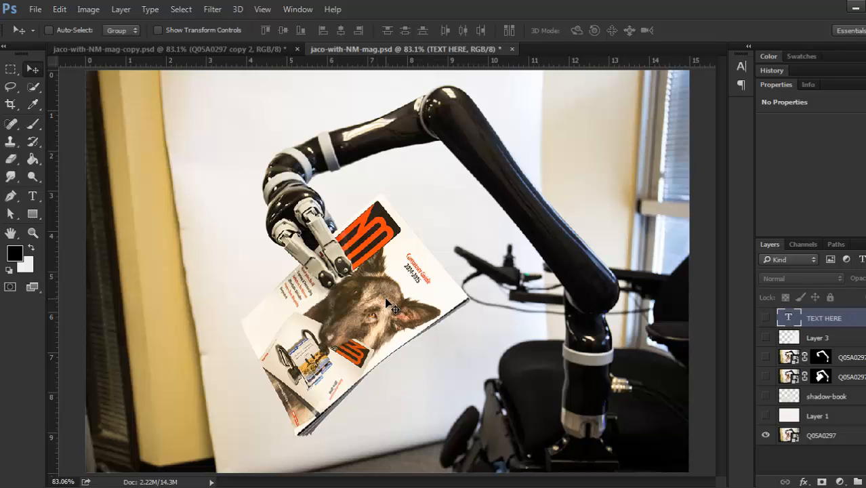
- Show Layer 1, shadow-book, both masked Q05A0297 layers and Layer 3 again one by one to review the build-up
{"action": "left_click", "coordinate": [766, 415]}
{"action": "left_click", "coordinate": [766, 396]}
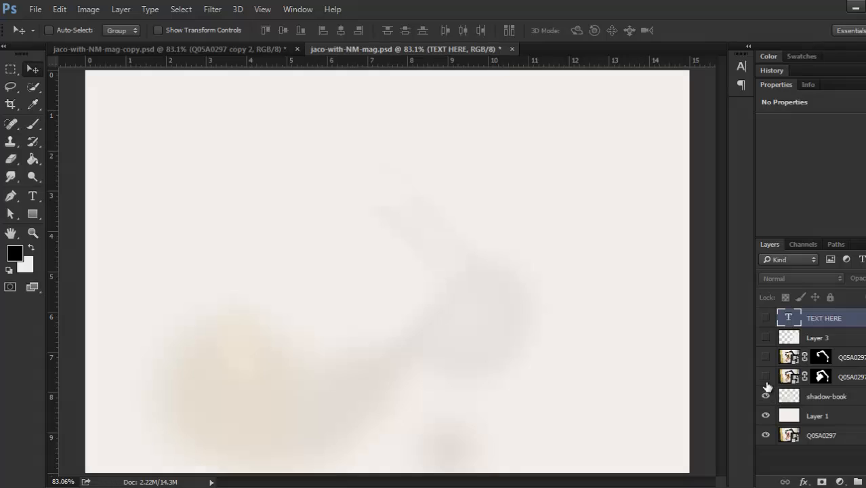
{"action": "left_click", "coordinate": [766, 376]}
{"action": "left_click", "coordinate": [767, 356]}
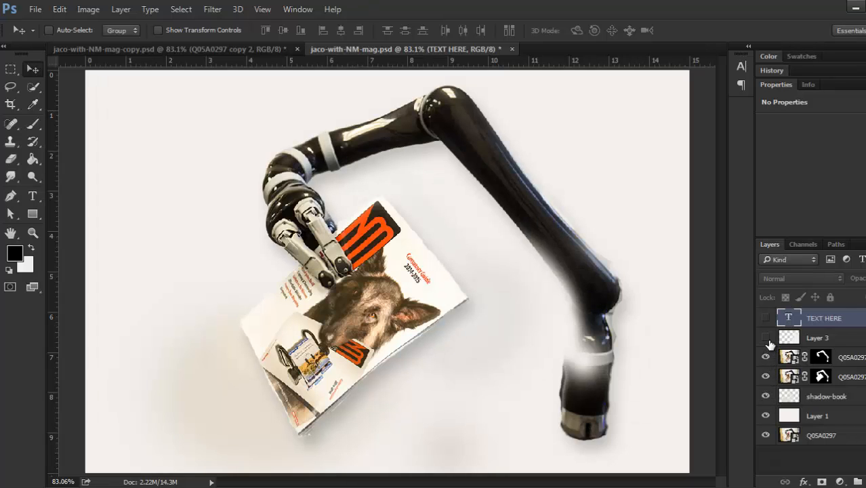
{"action": "left_click", "coordinate": [767, 338]}
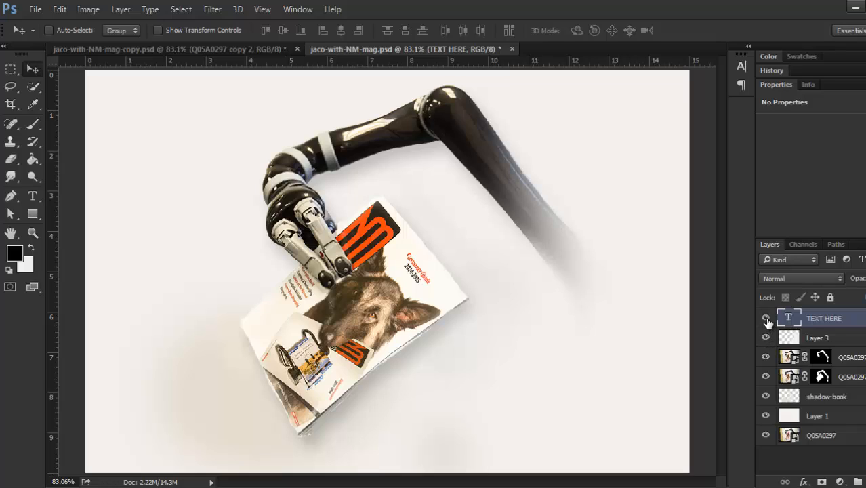
- Toggle the visibility of the TEXT HERE layer to compare the design with and without text, leaving it hidden
{"action": "left_click", "coordinate": [767, 318]}
{"action": "left_click", "coordinate": [767, 317]}
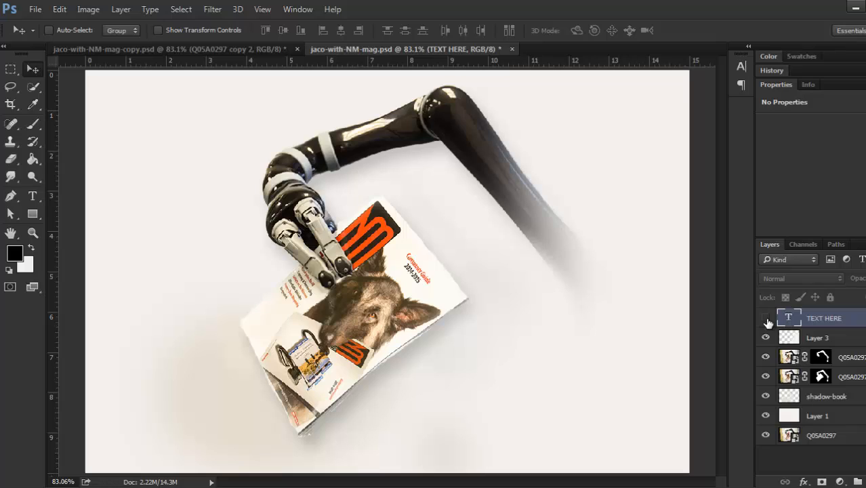
{"action": "left_click", "coordinate": [766, 319]}
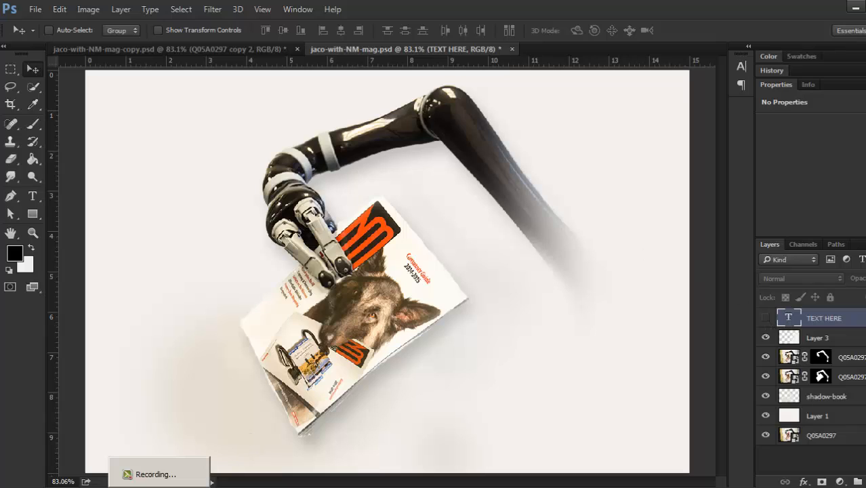